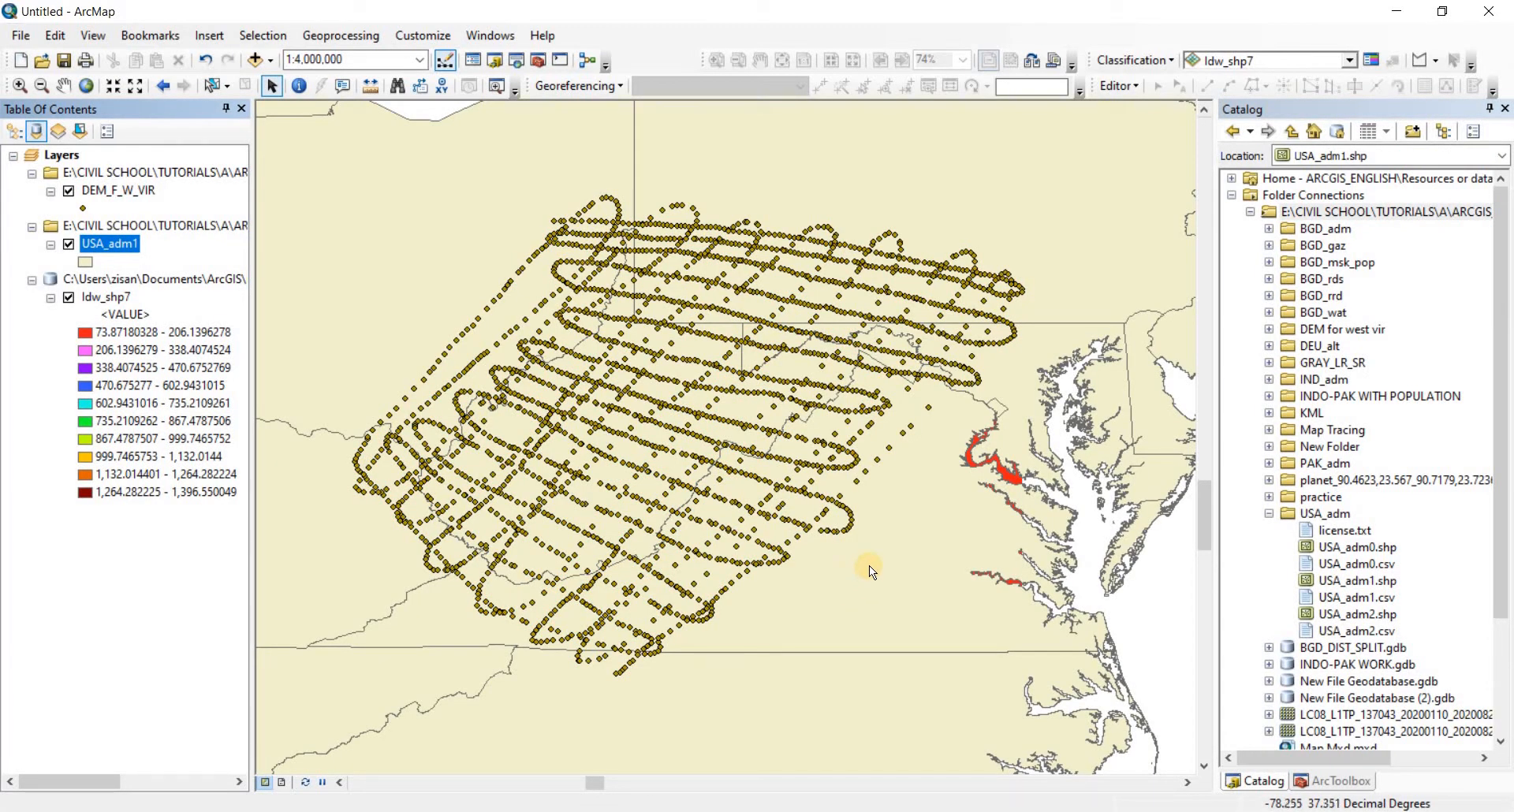
- Hide the Idw_shp7 and DEM_F_W_VIR layers and select the West Virginia polygon in USA_adm1
click(69, 298)
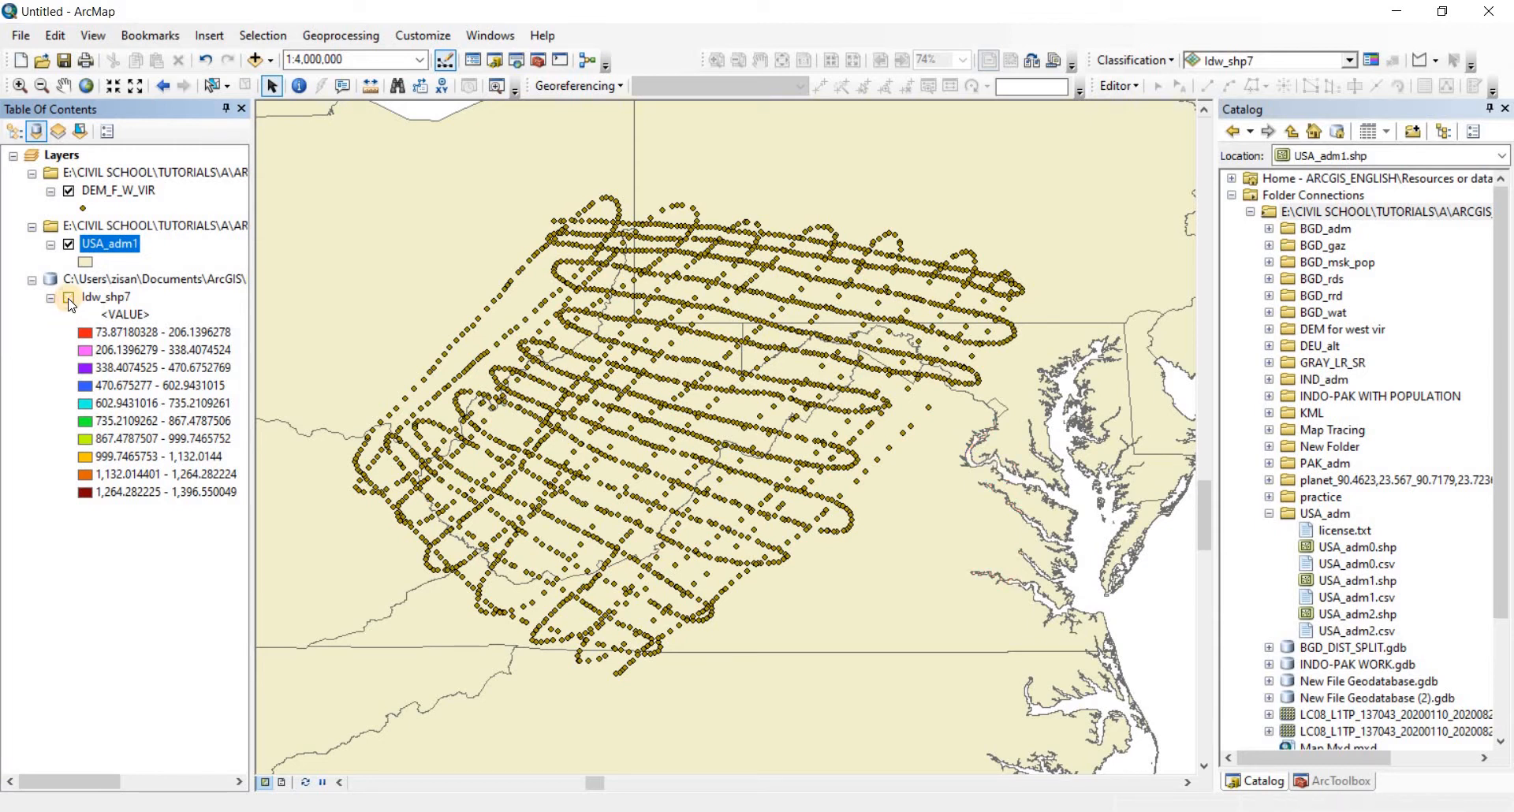
click(69, 191)
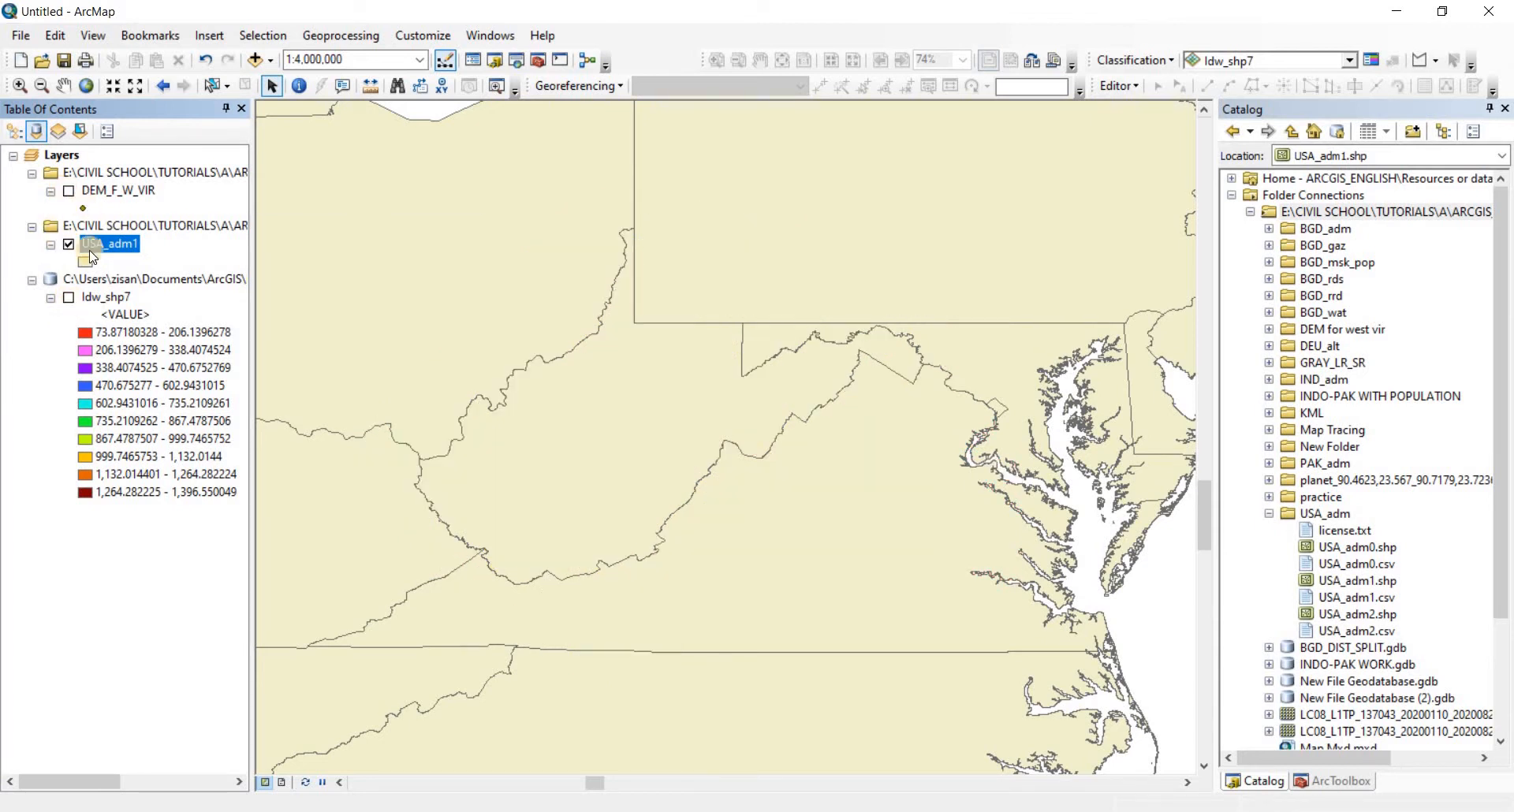
click(209, 85)
click(640, 424)
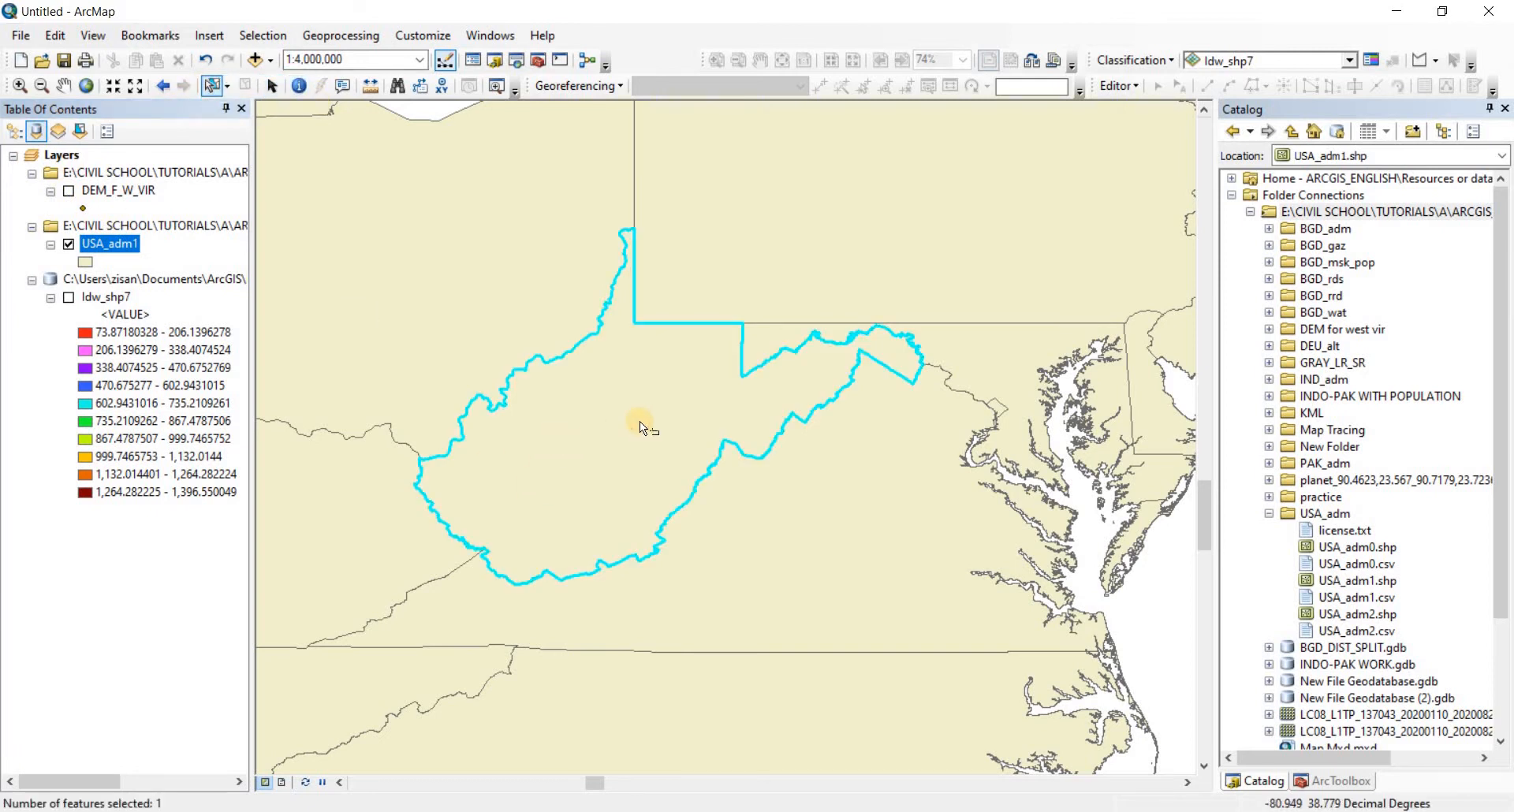
- Create a new layer from the selected USA_adm1 feature and remove the original USA_adm1 layer
click(116, 244)
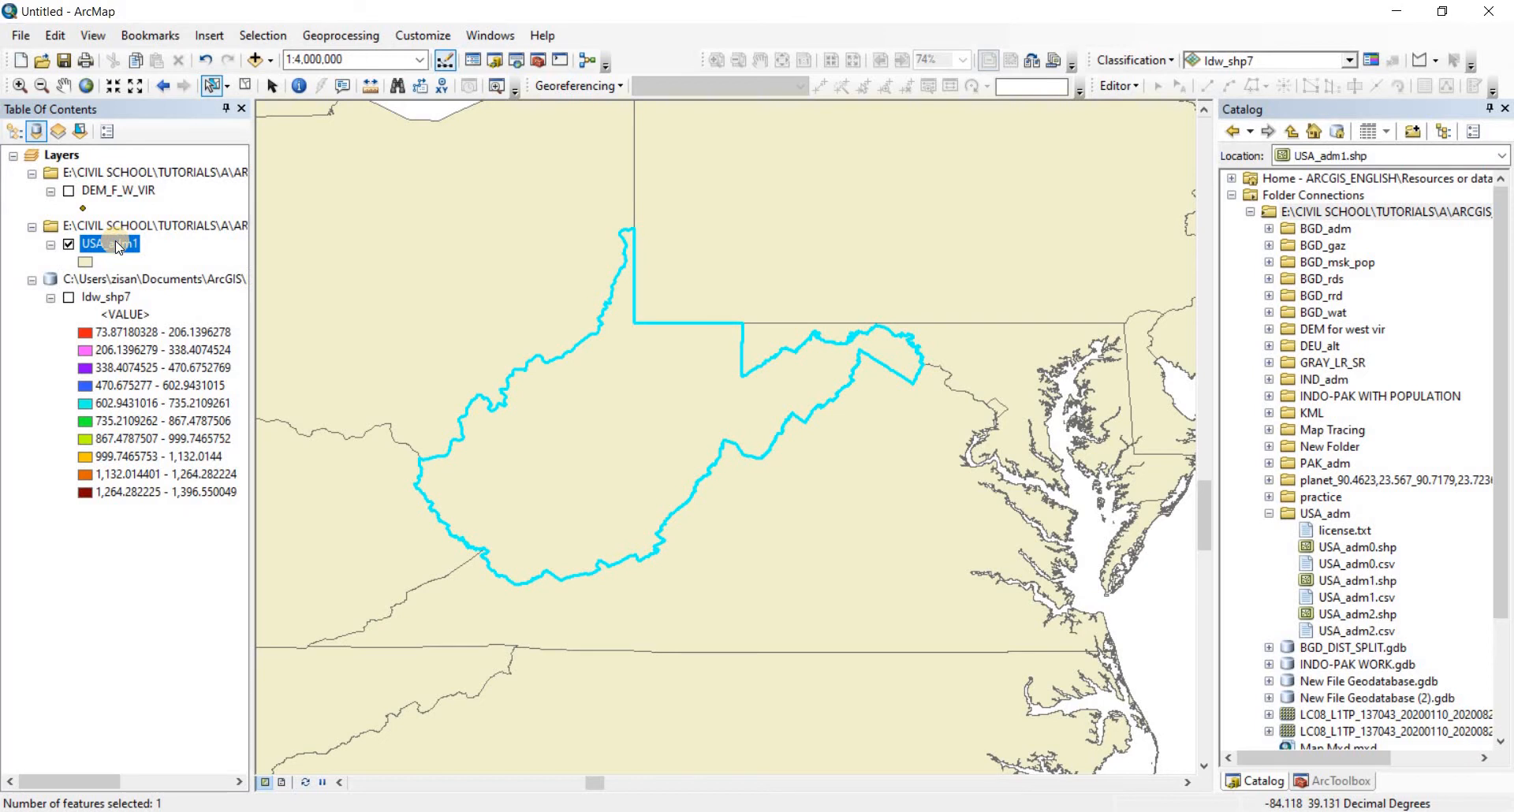
right_click(116, 245)
mouse_move(273, 438)
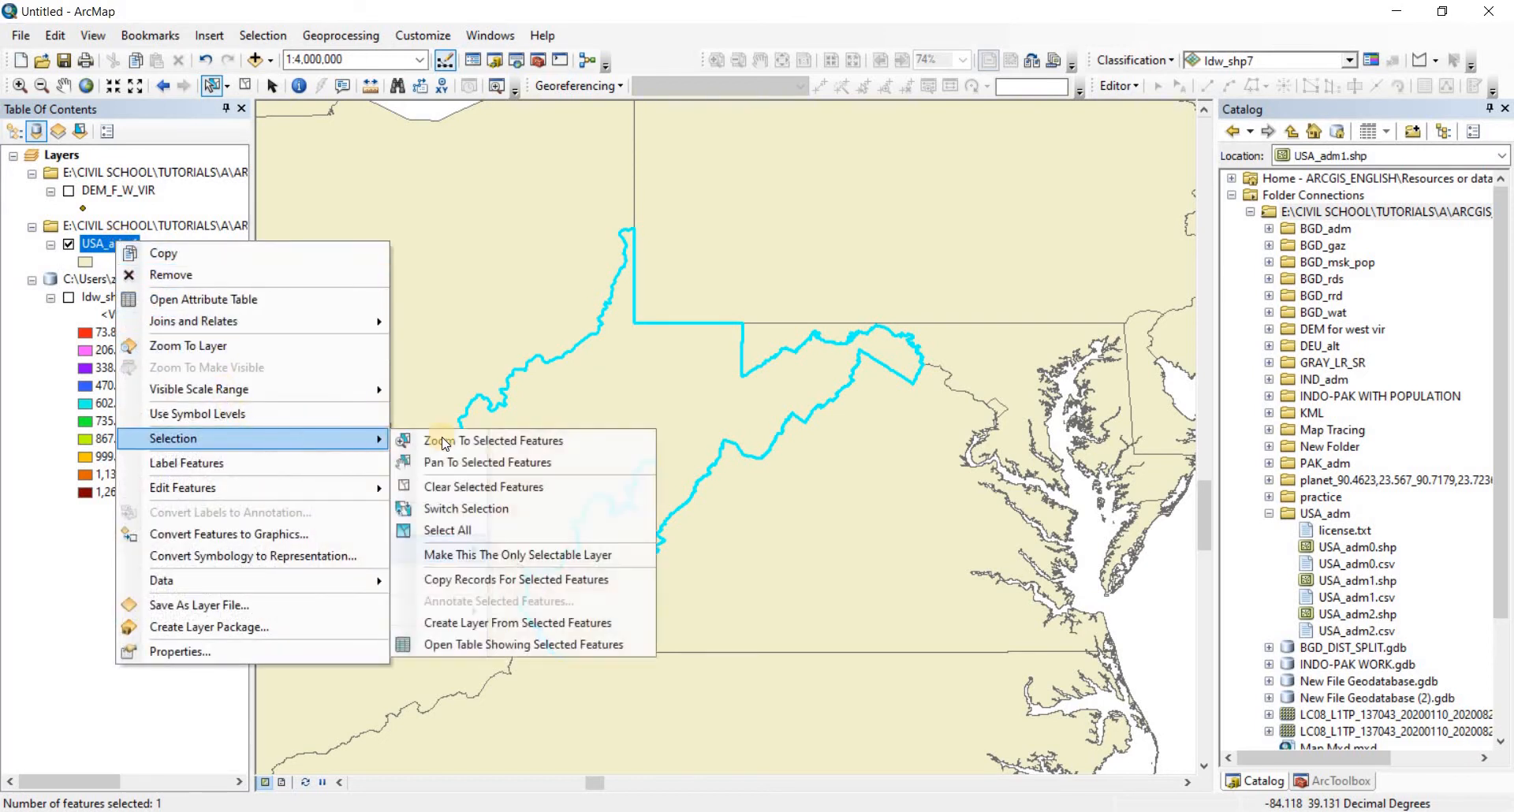
click(564, 624)
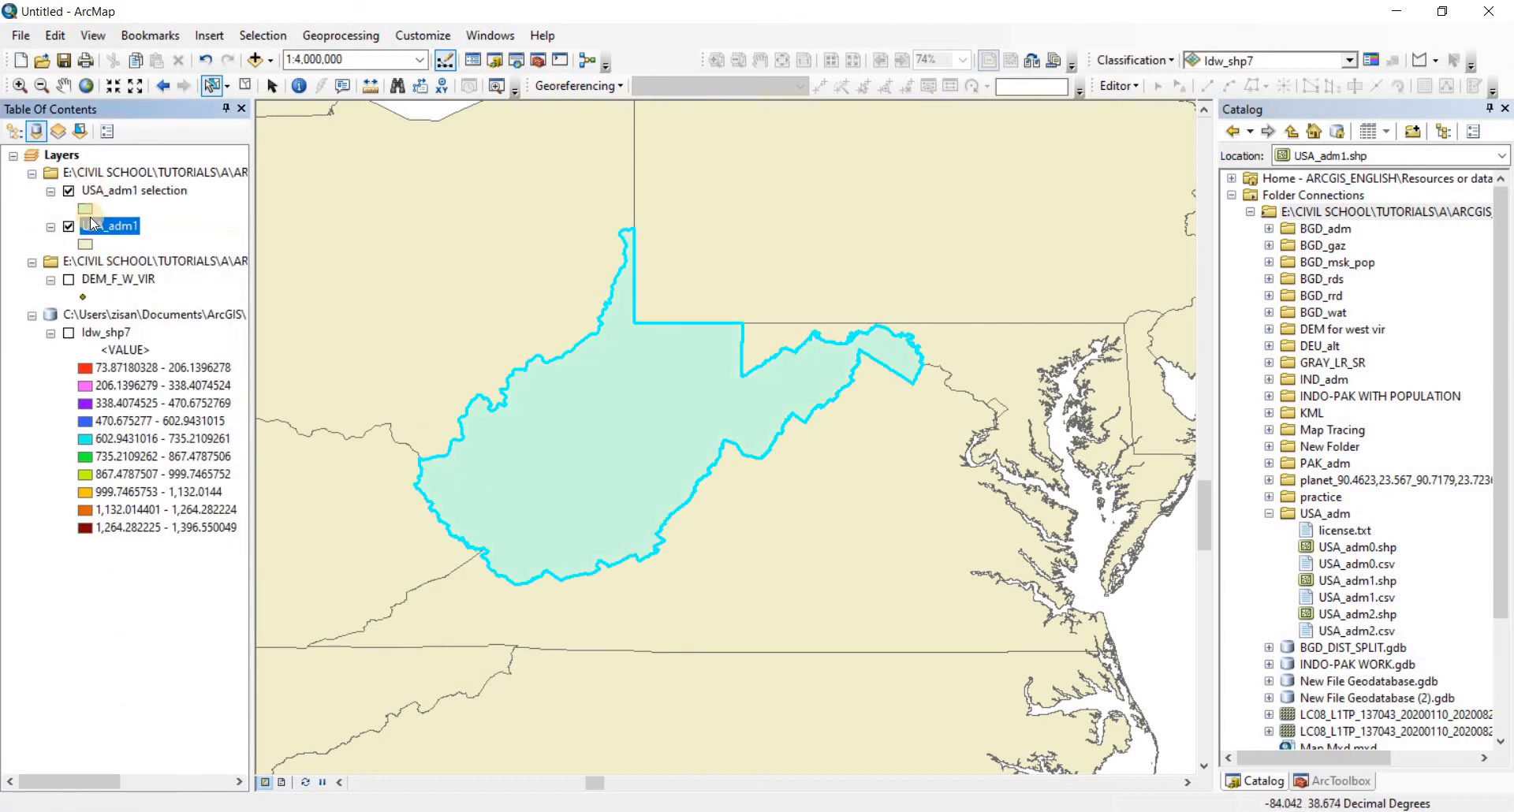
right_click(126, 226)
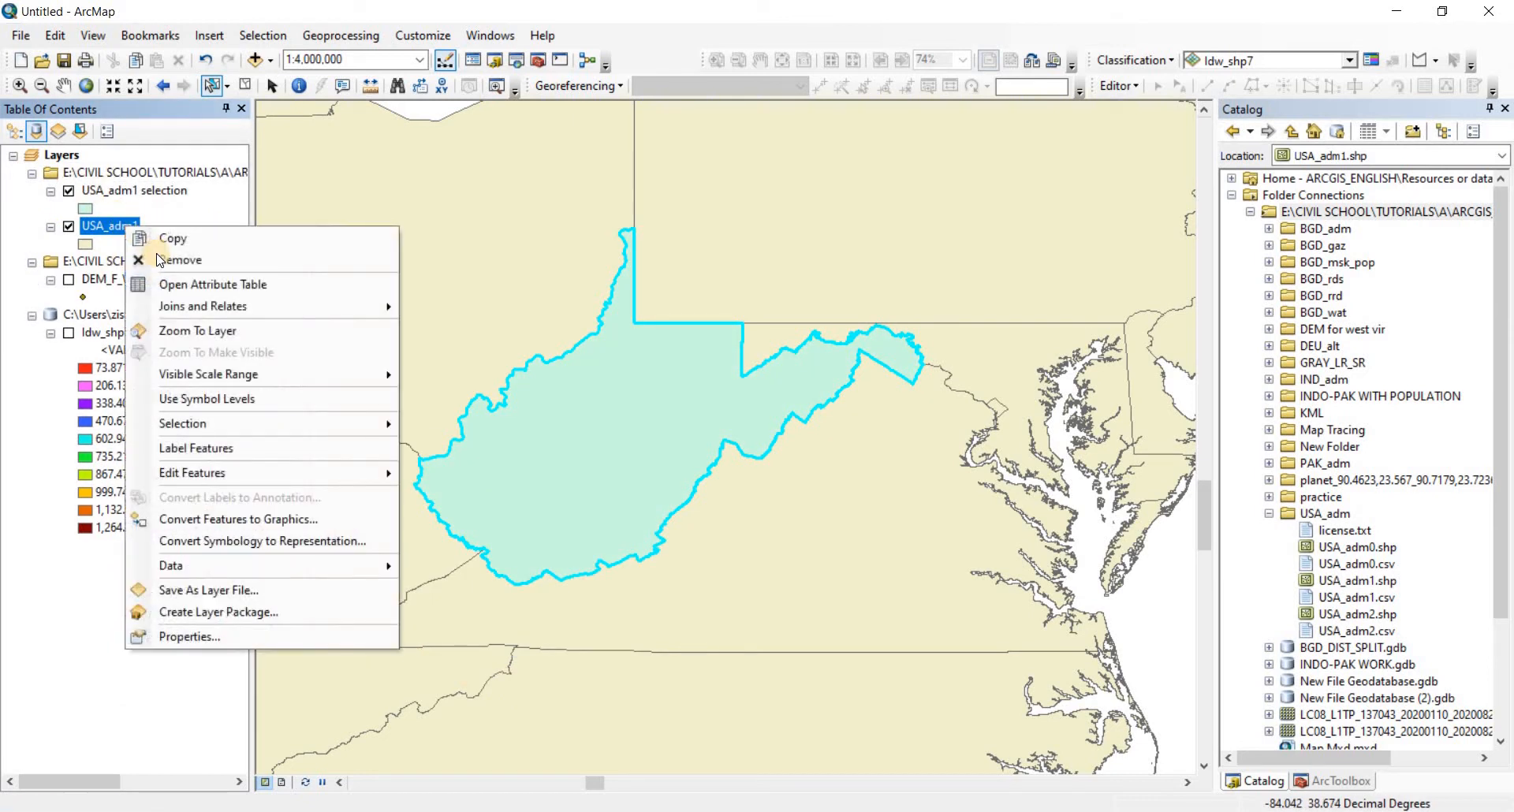
click(161, 260)
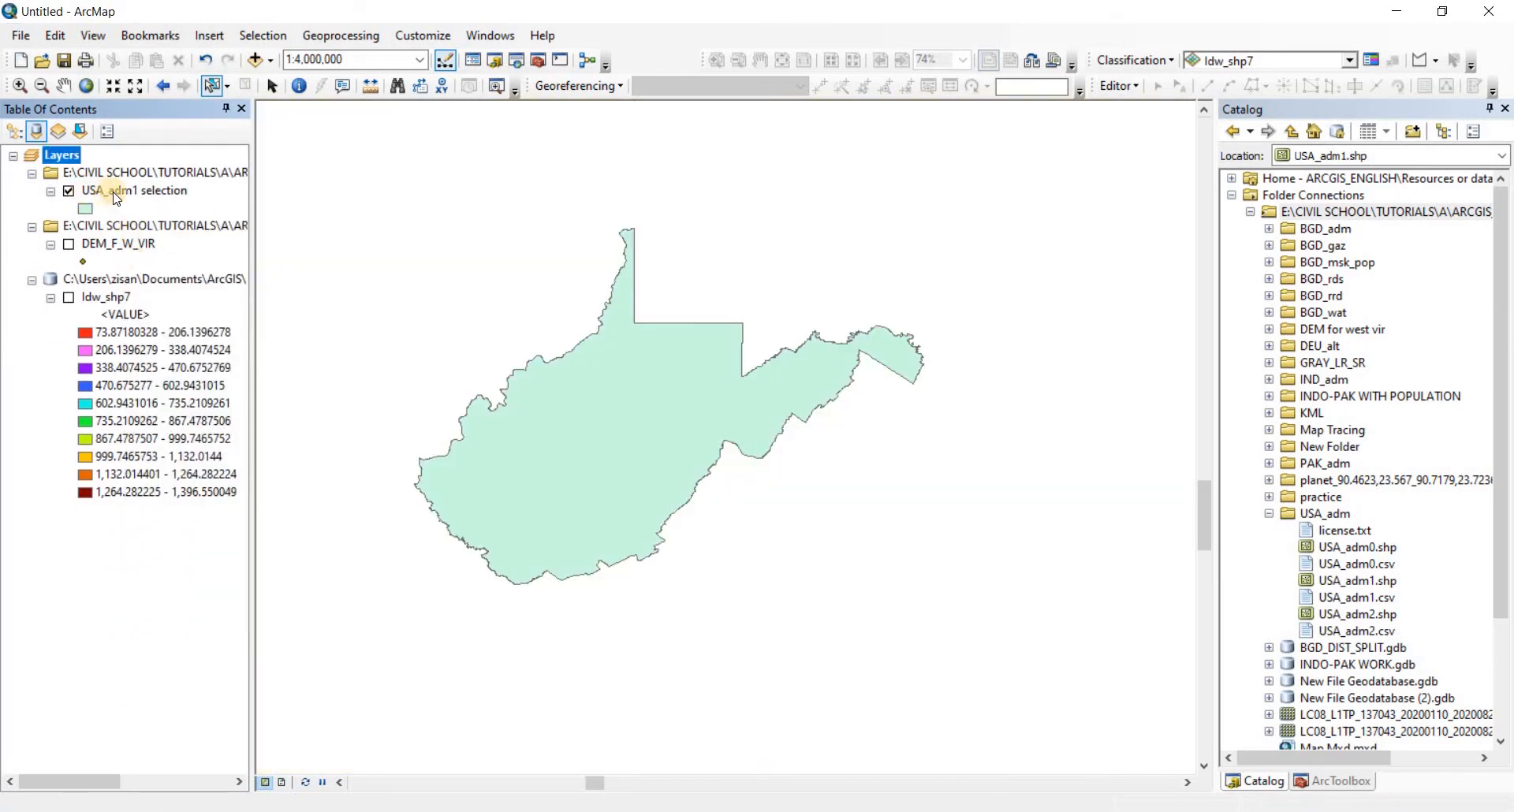
- Rename the USA_adm1 selection layer as "WEST vir" in its layer properties
click(149, 192)
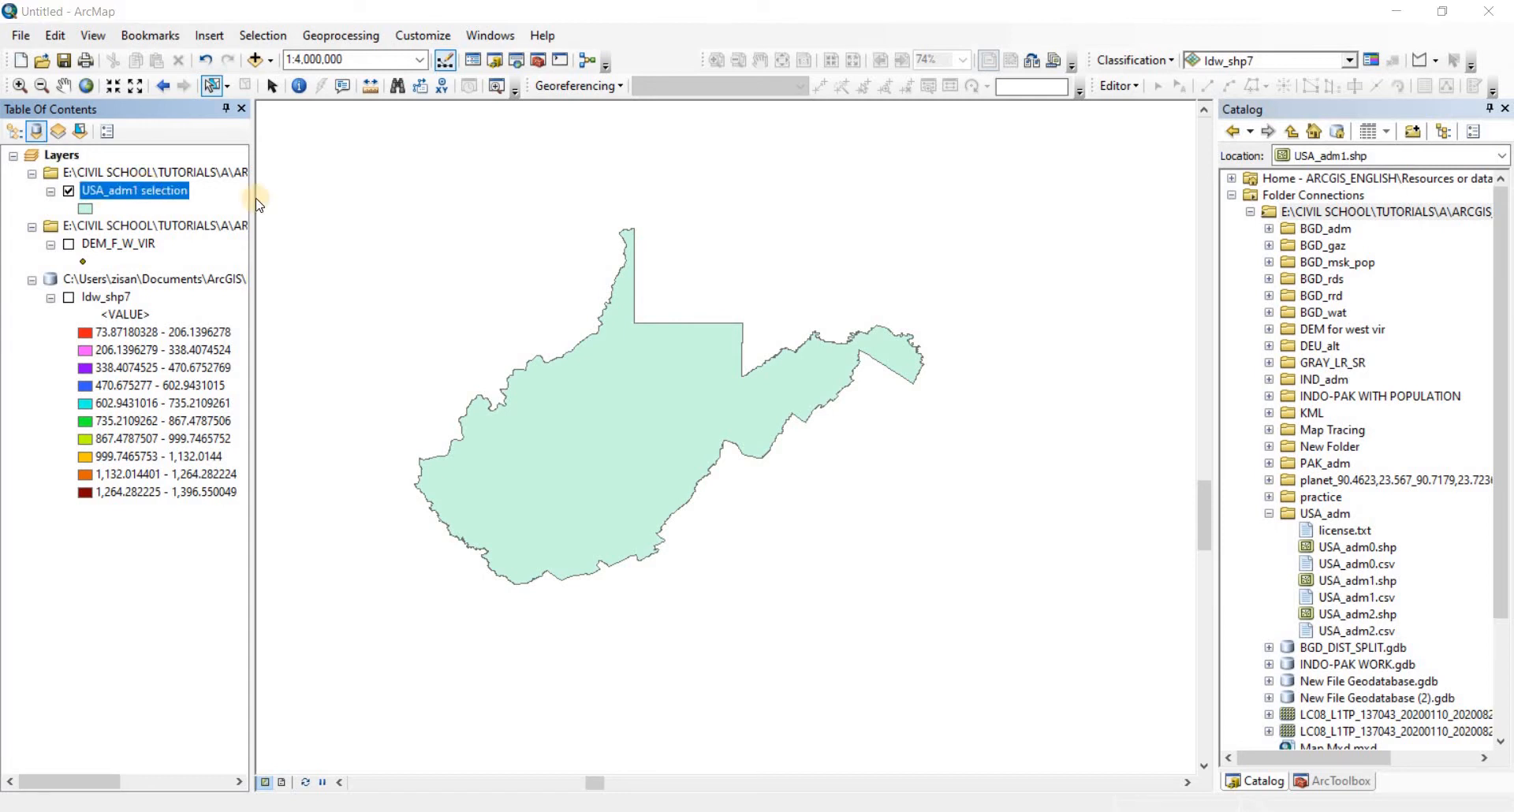
click(459, 175)
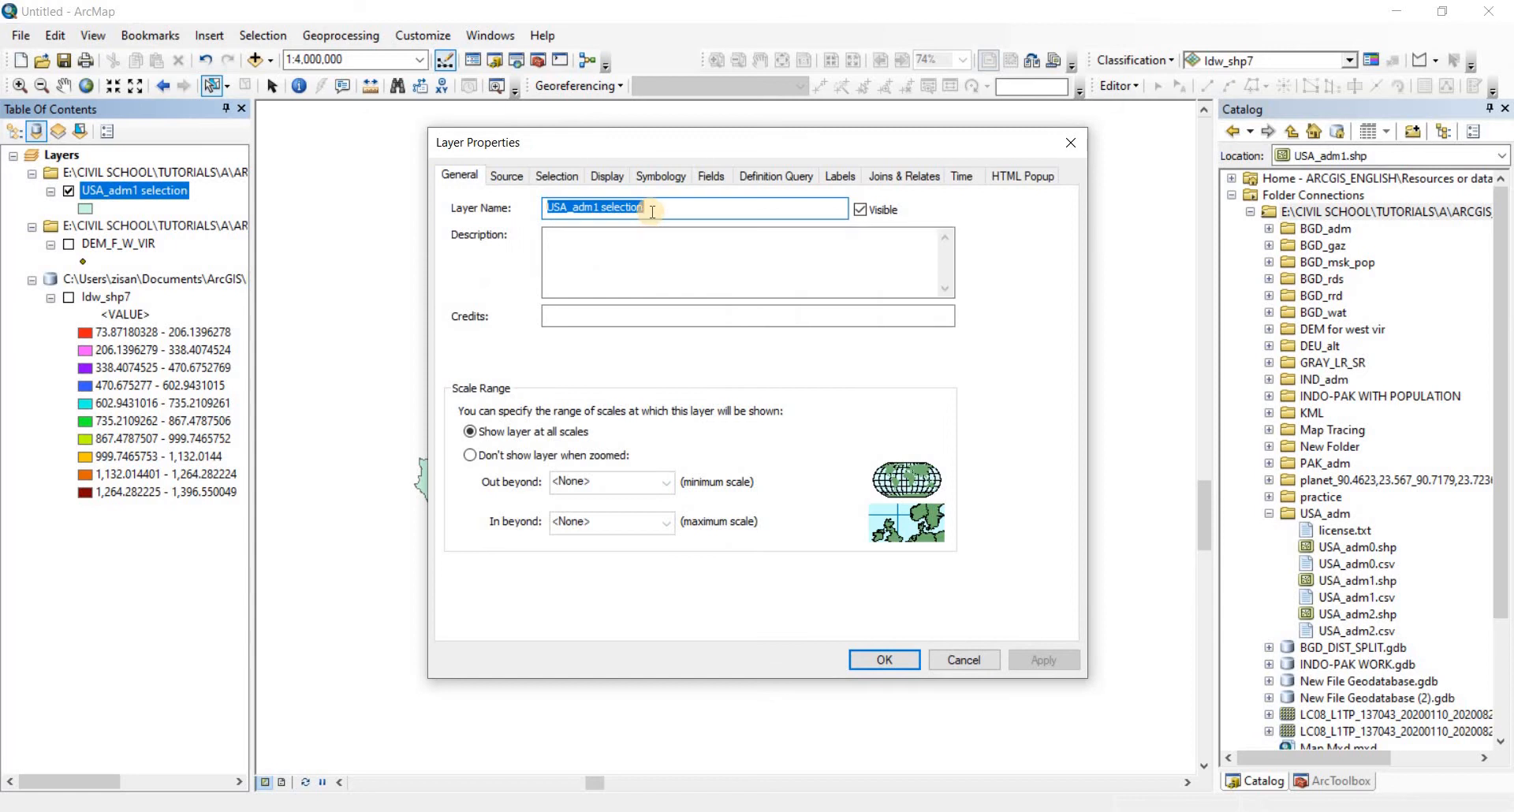
text(WEST vir)
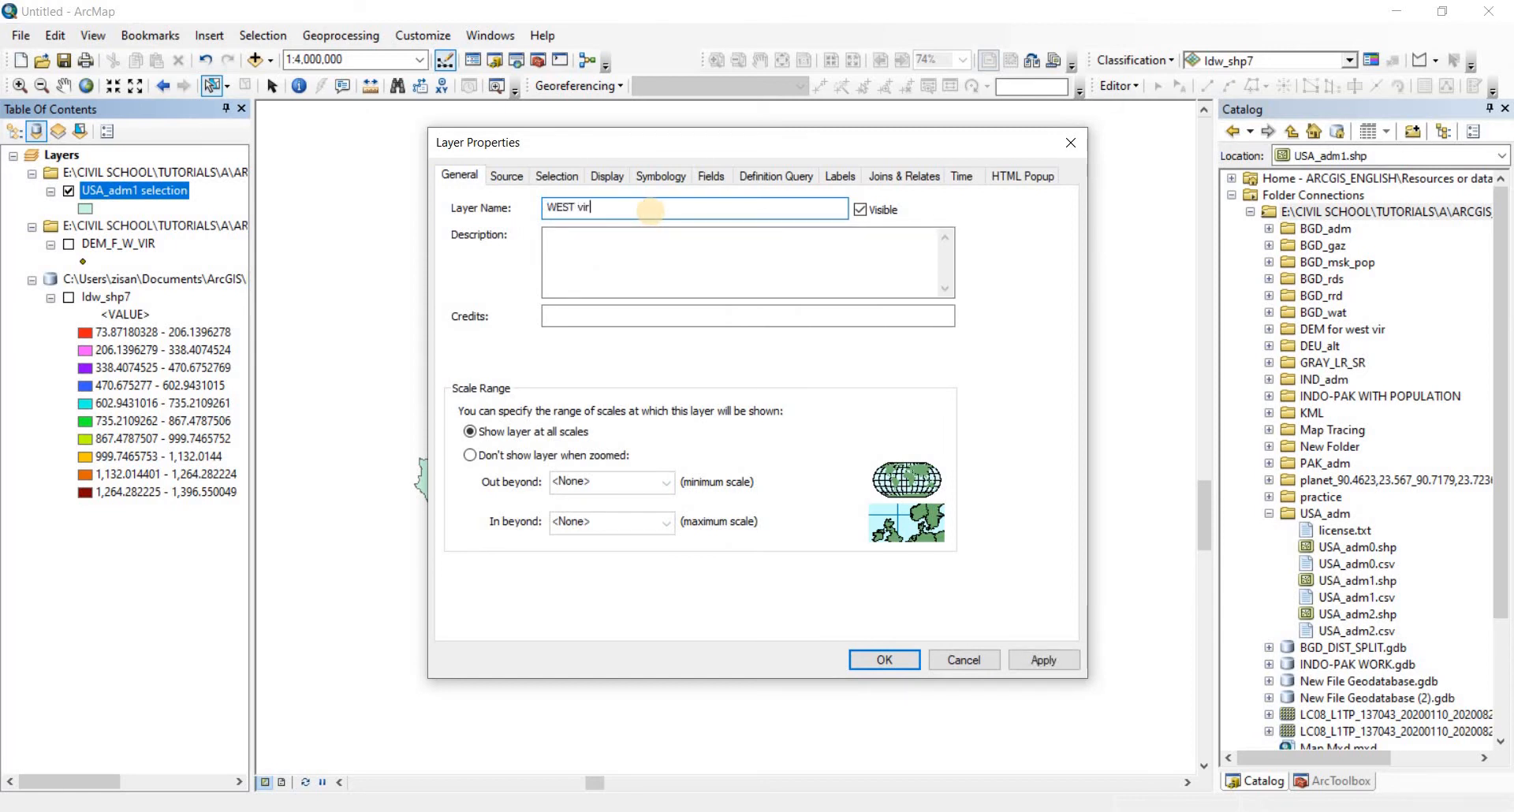
click(872, 657)
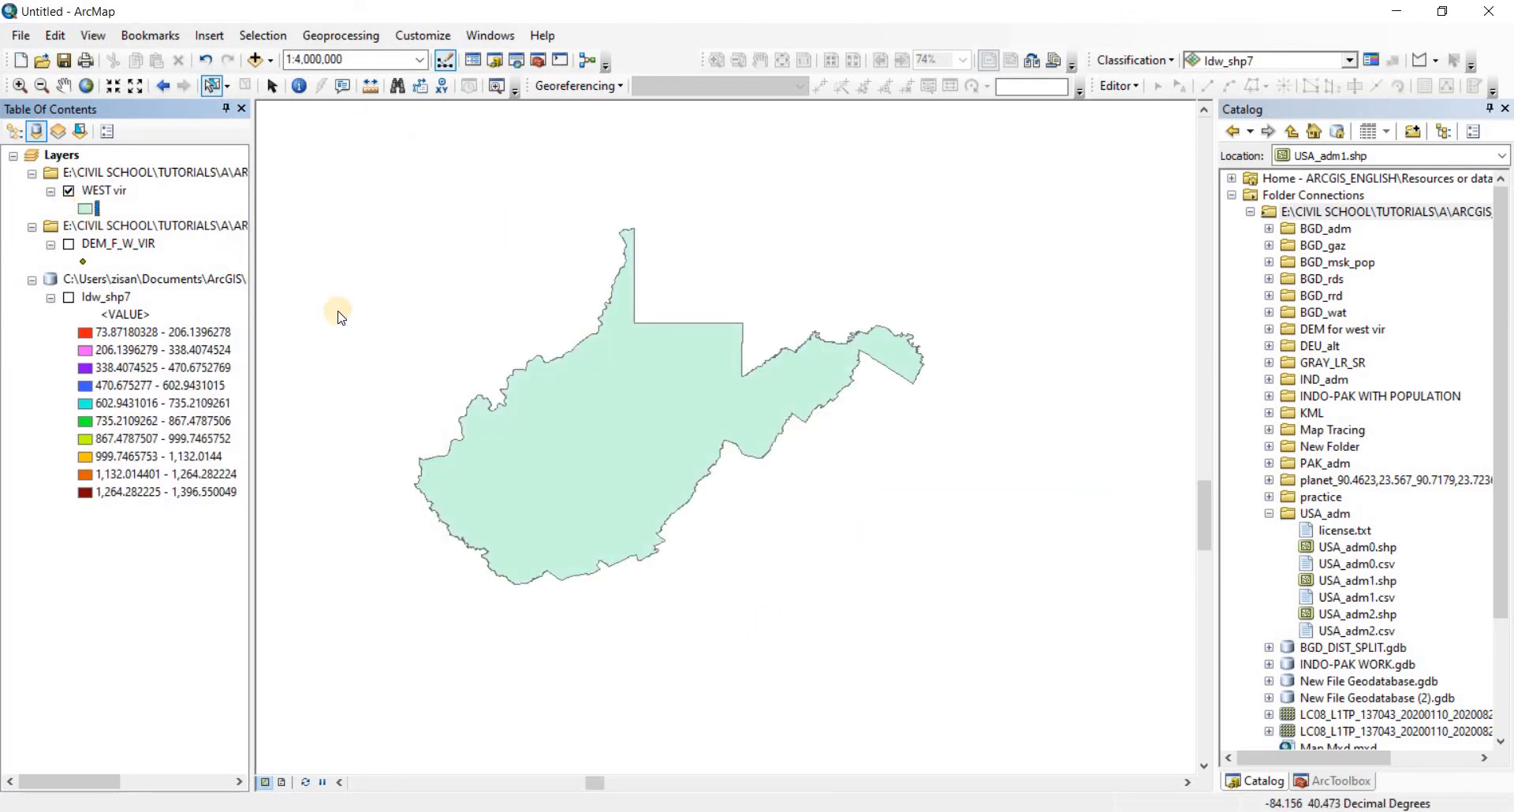
- Give the WEST vir layer the Hollow symbol and show the Idw_shp7 raster beneath it
click(85, 209)
click(242, 339)
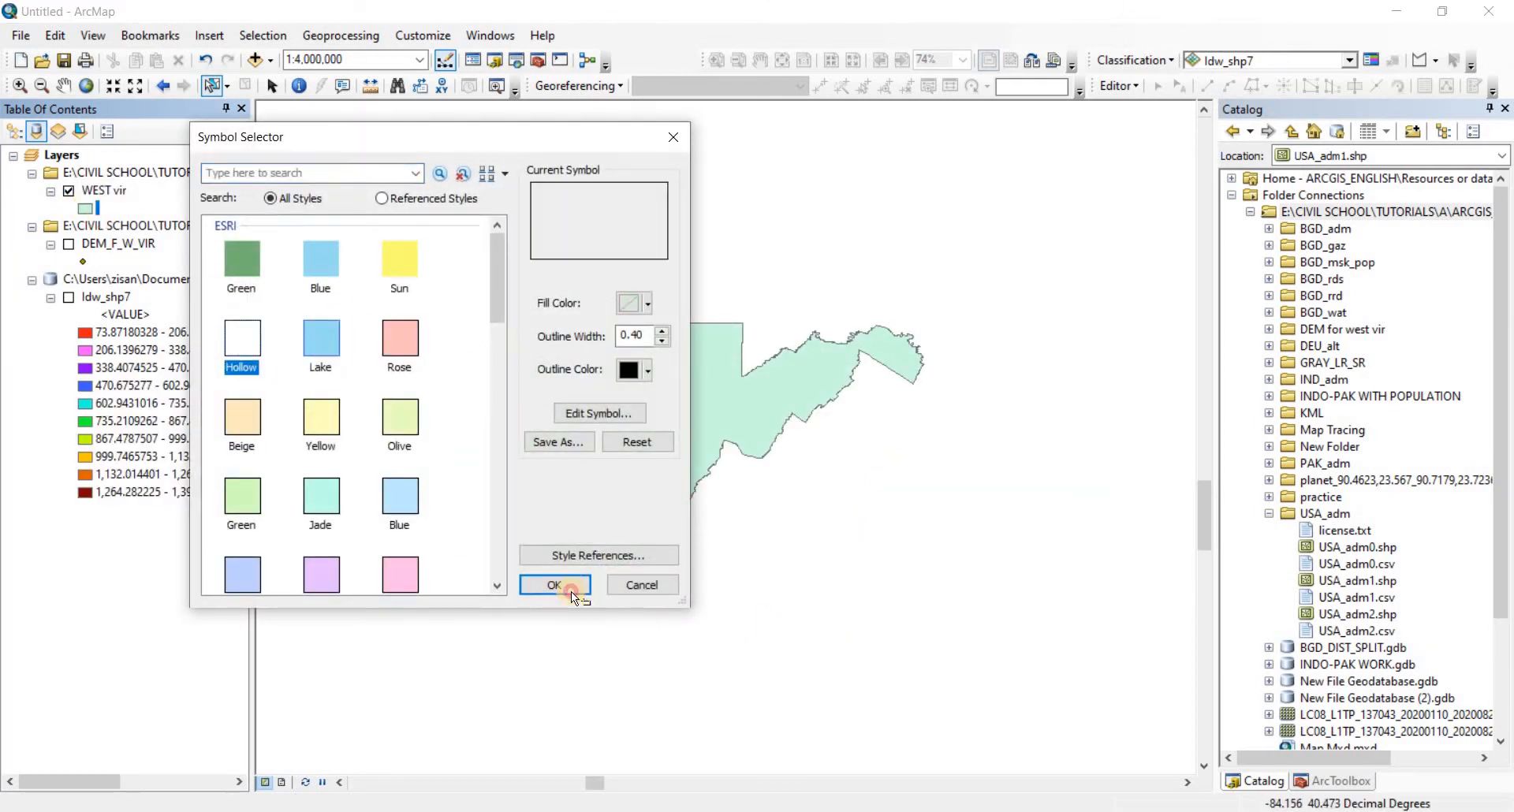
click(571, 592)
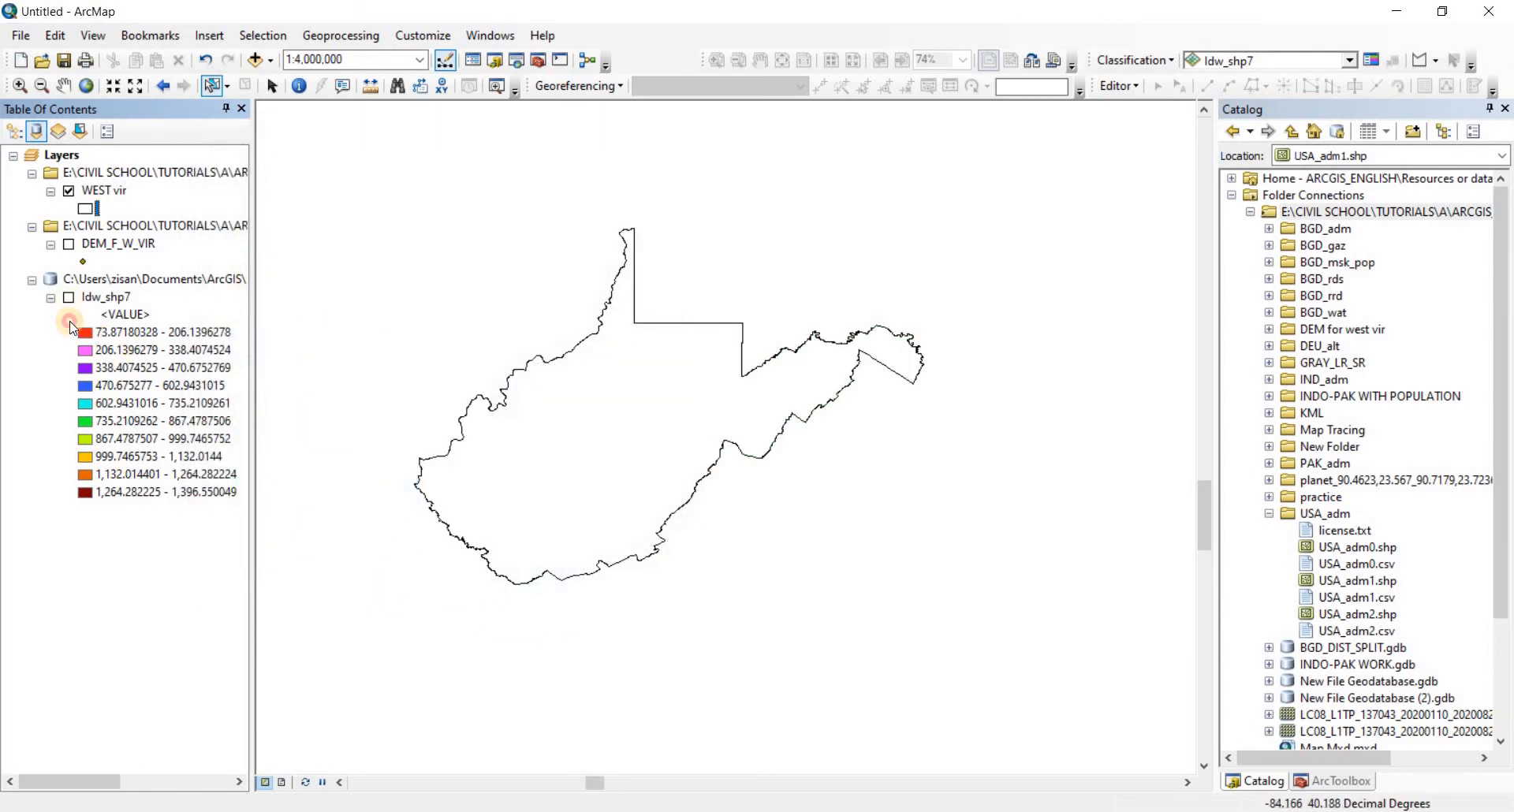
click(69, 297)
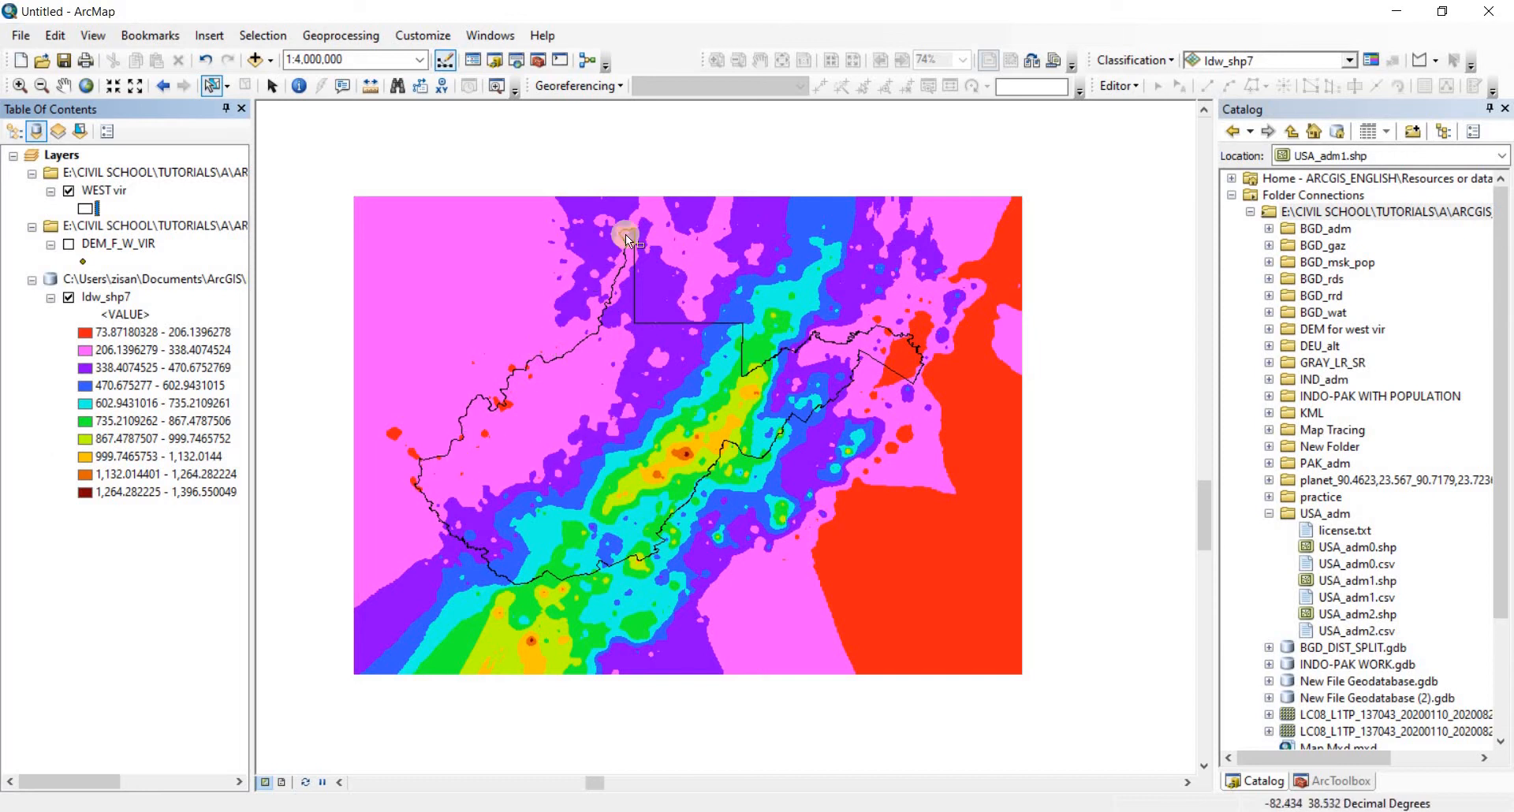
click(272, 86)
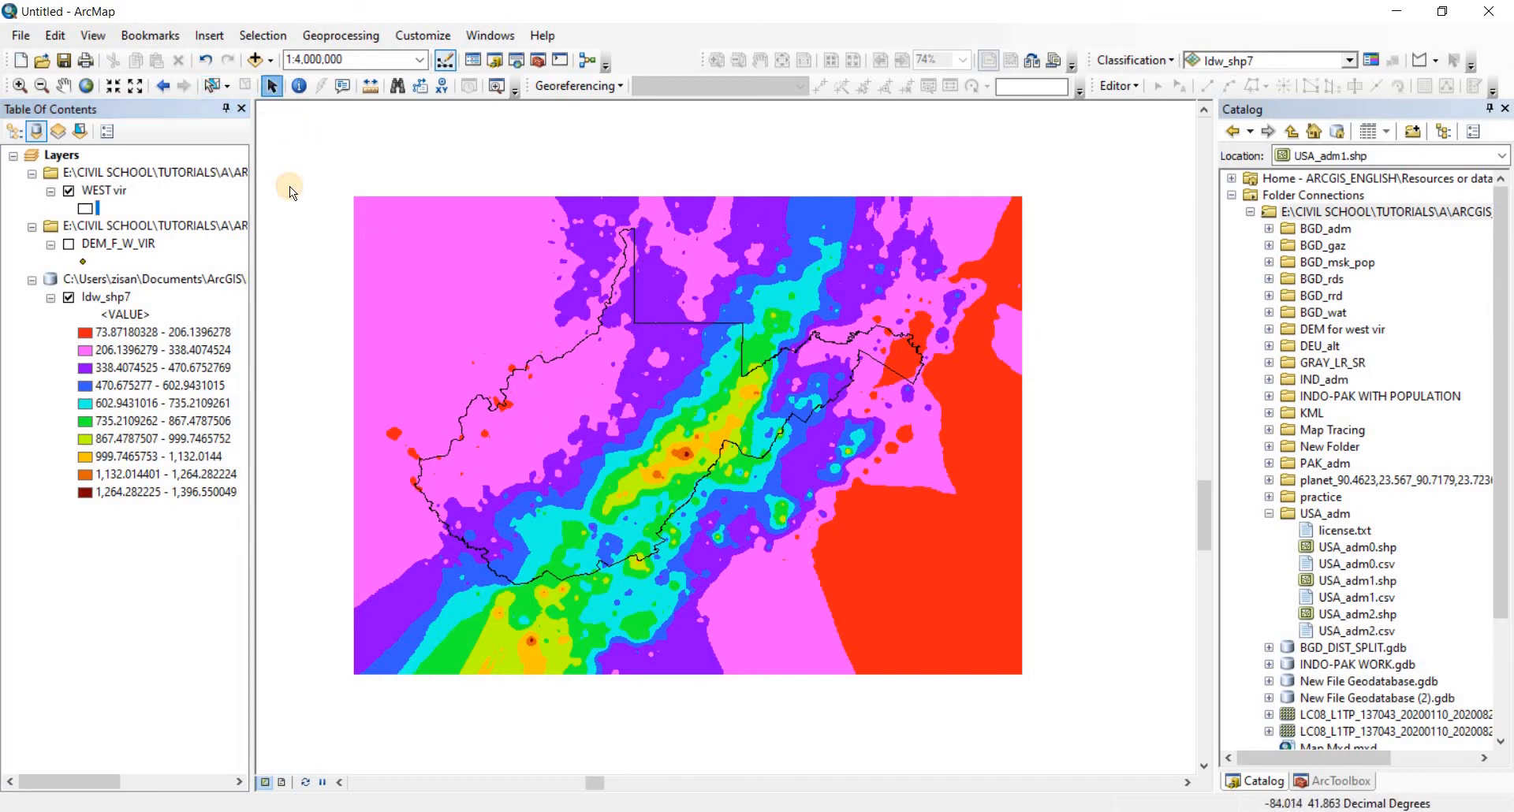
- Start the Data Management raster processing Clip tool and set Idw_shp7 as the input raster
click(1333, 780)
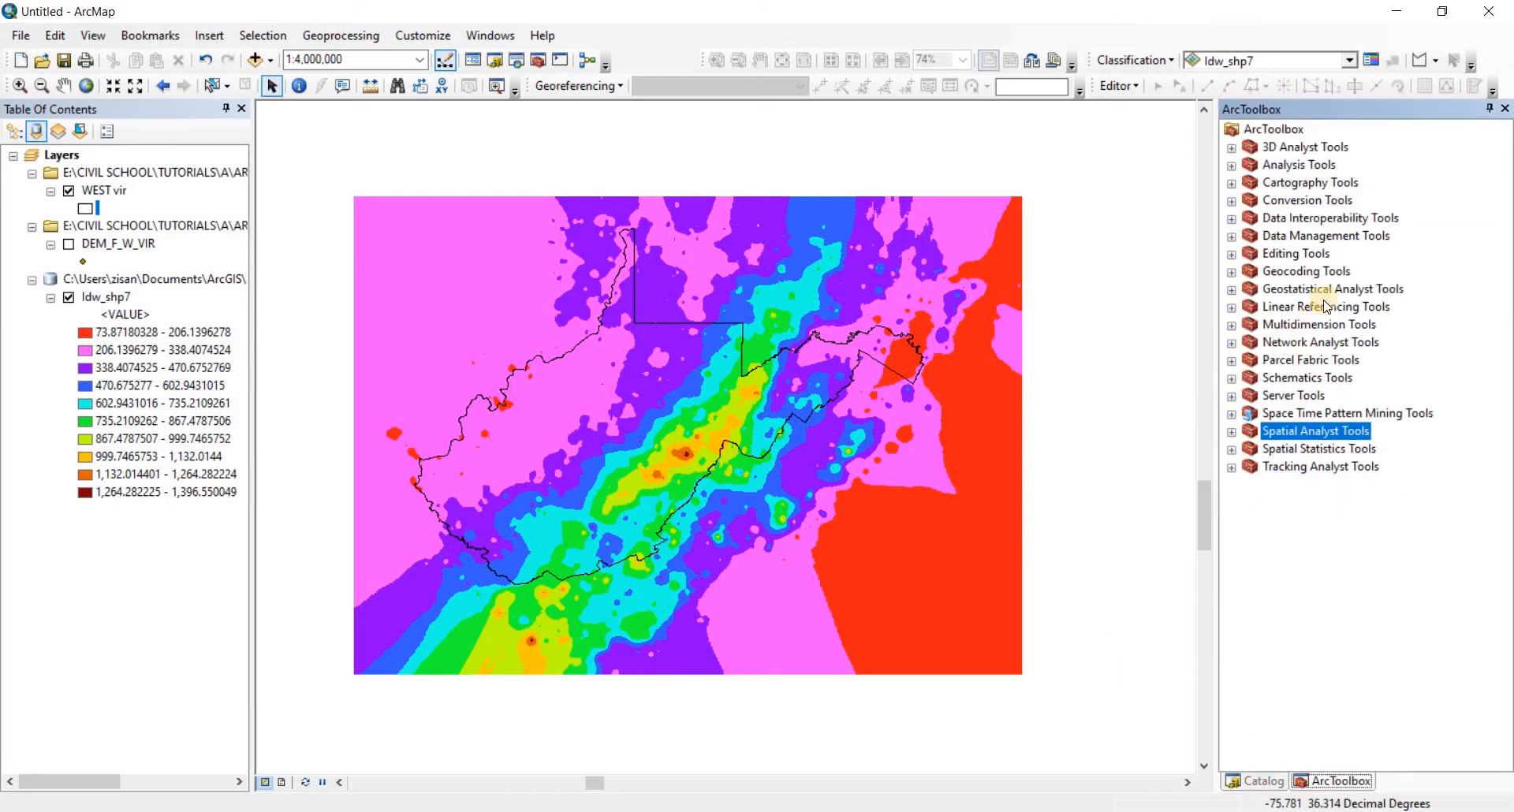
click(1233, 237)
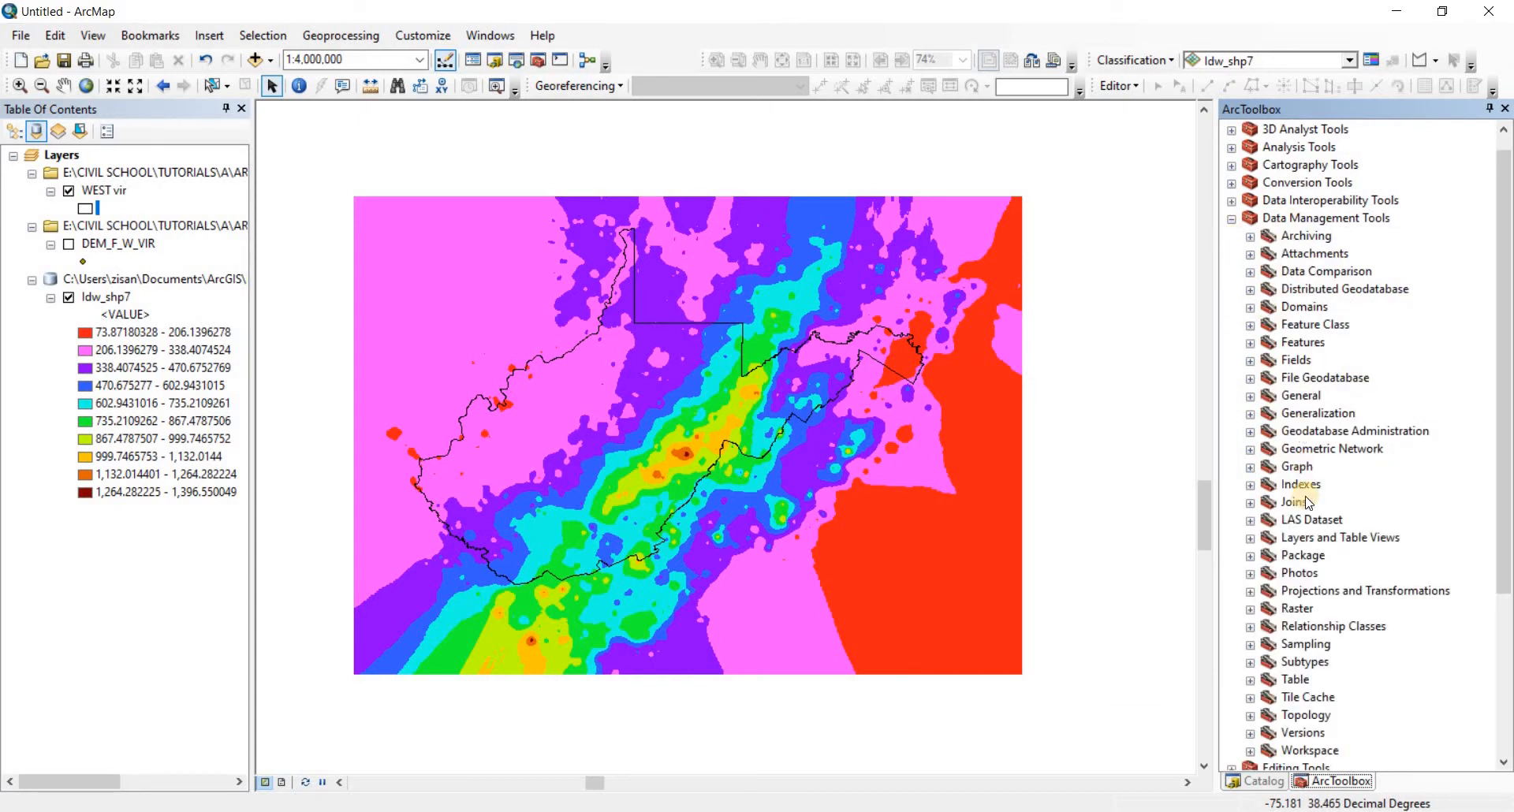
click(1250, 609)
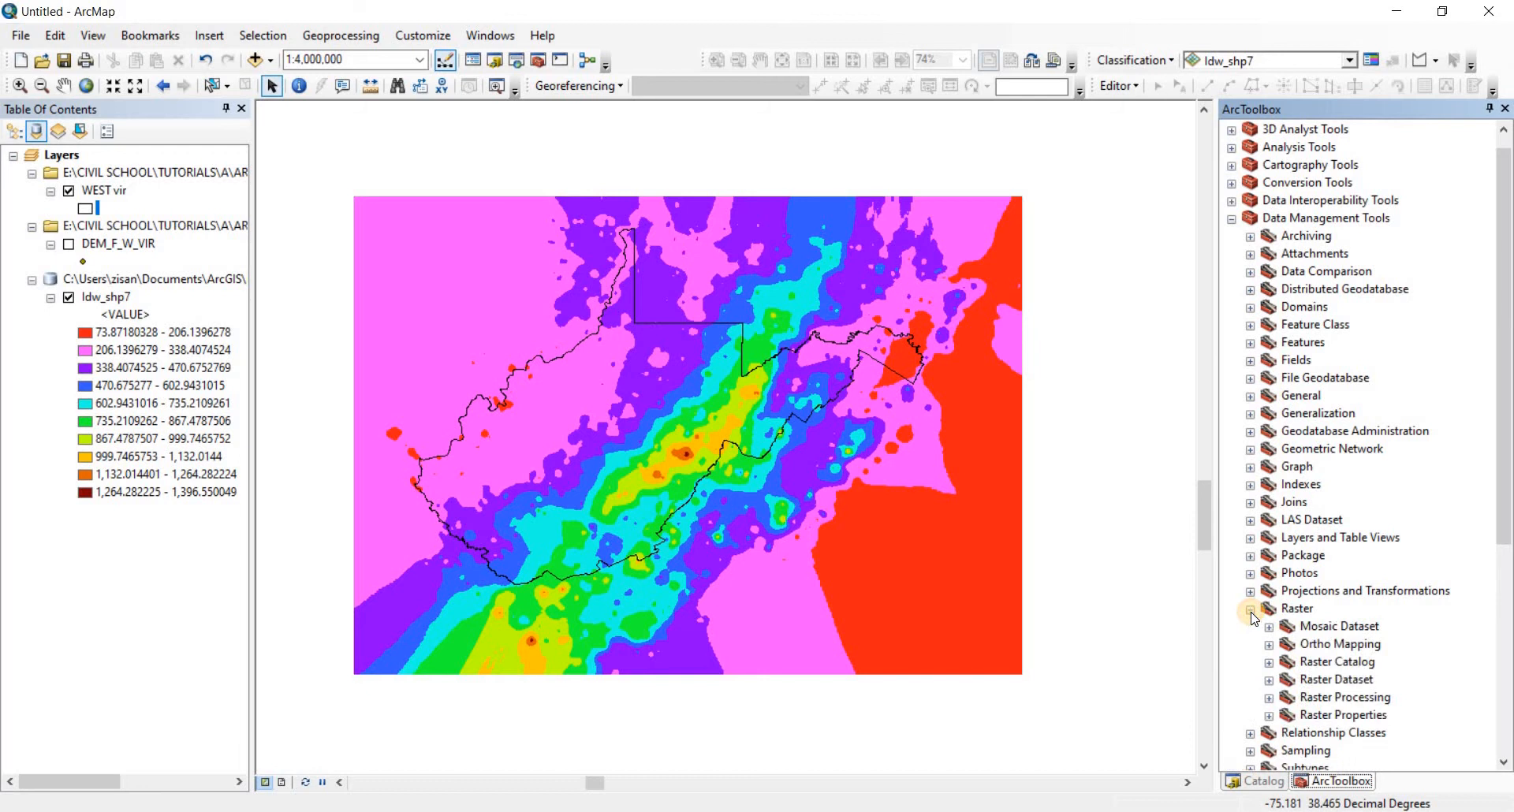
click(1269, 697)
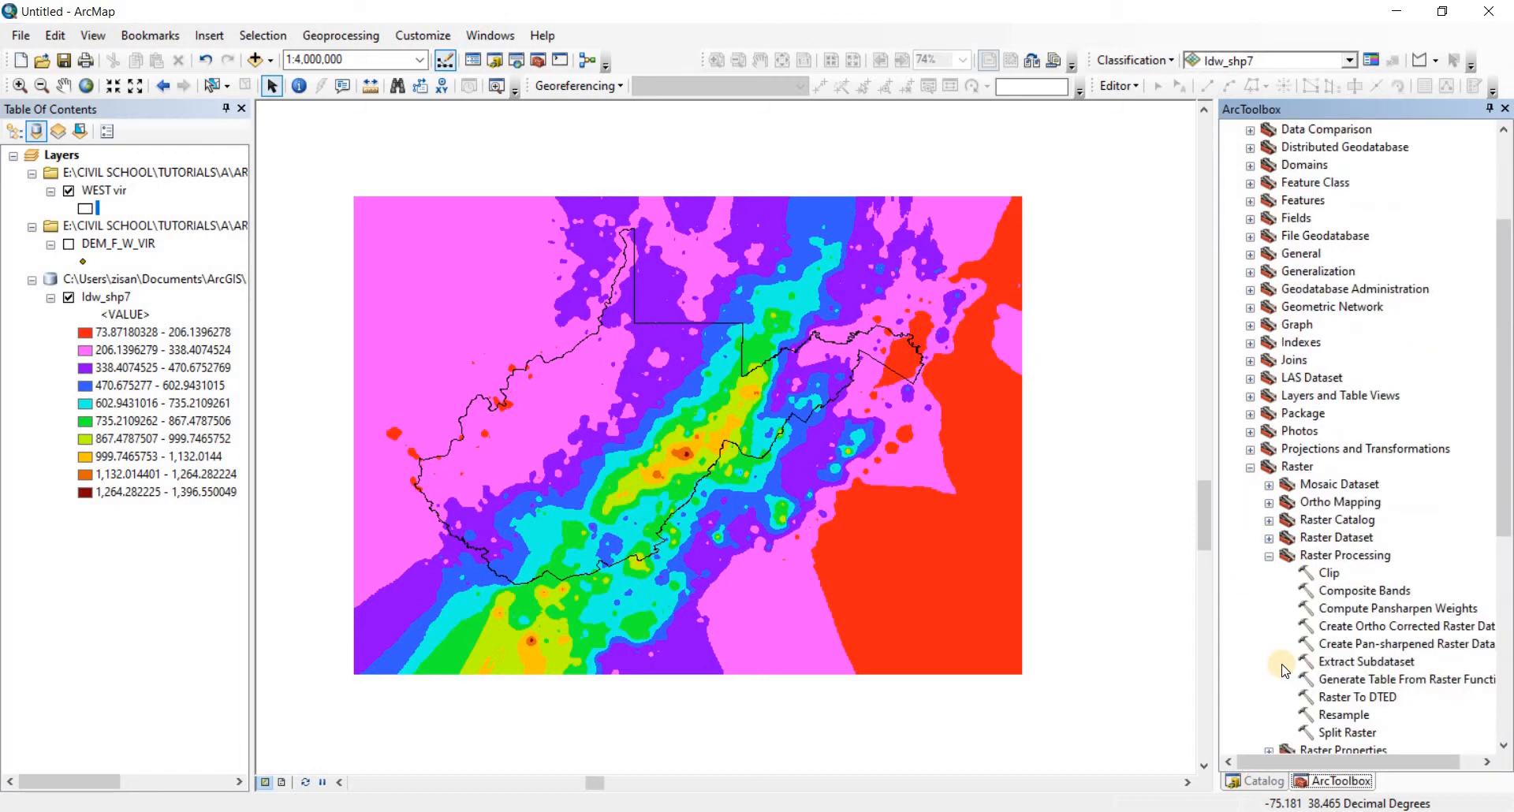
double_click(1328, 573)
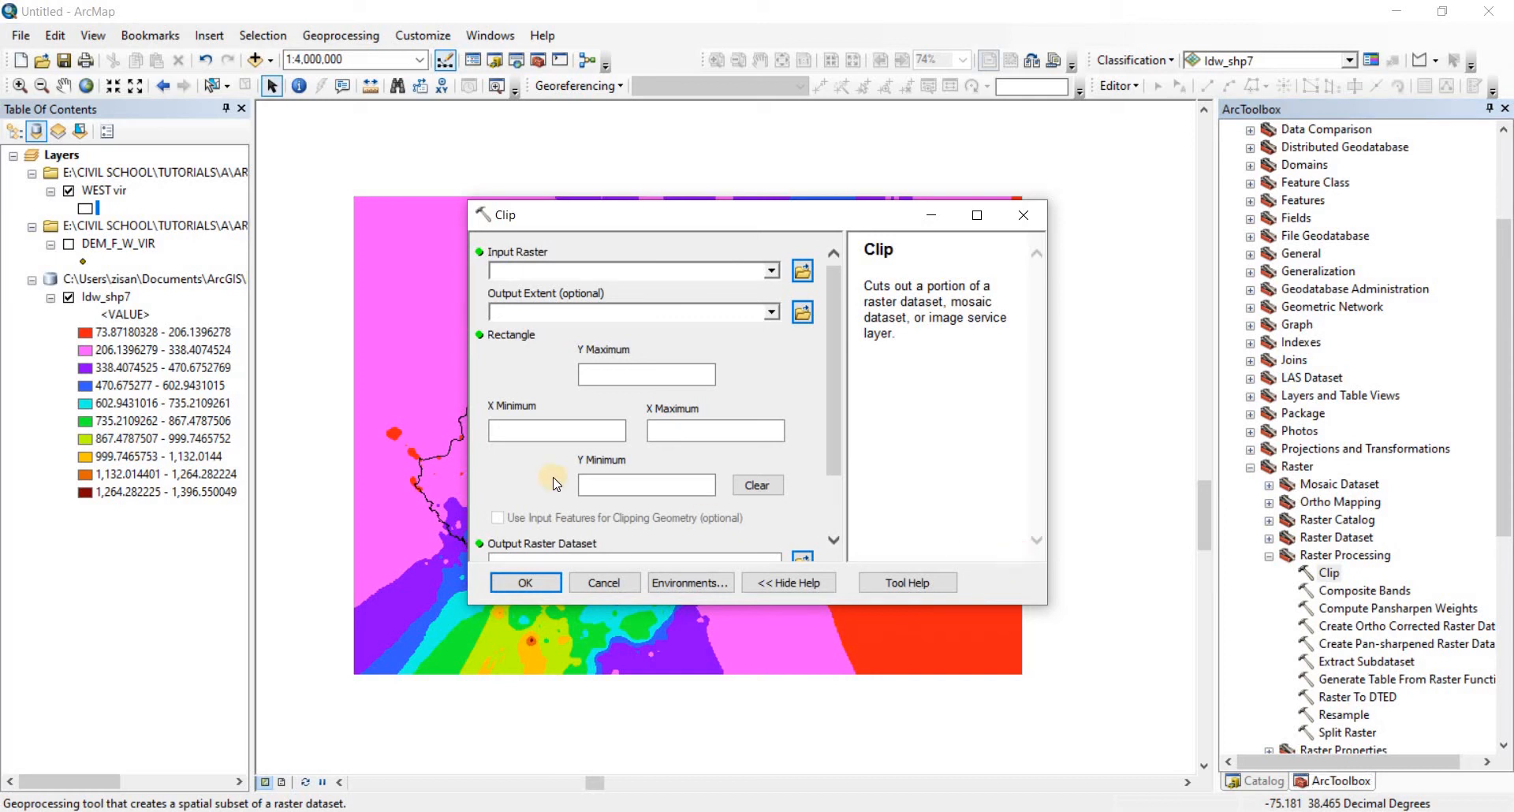
drag(653, 224, 975, 167)
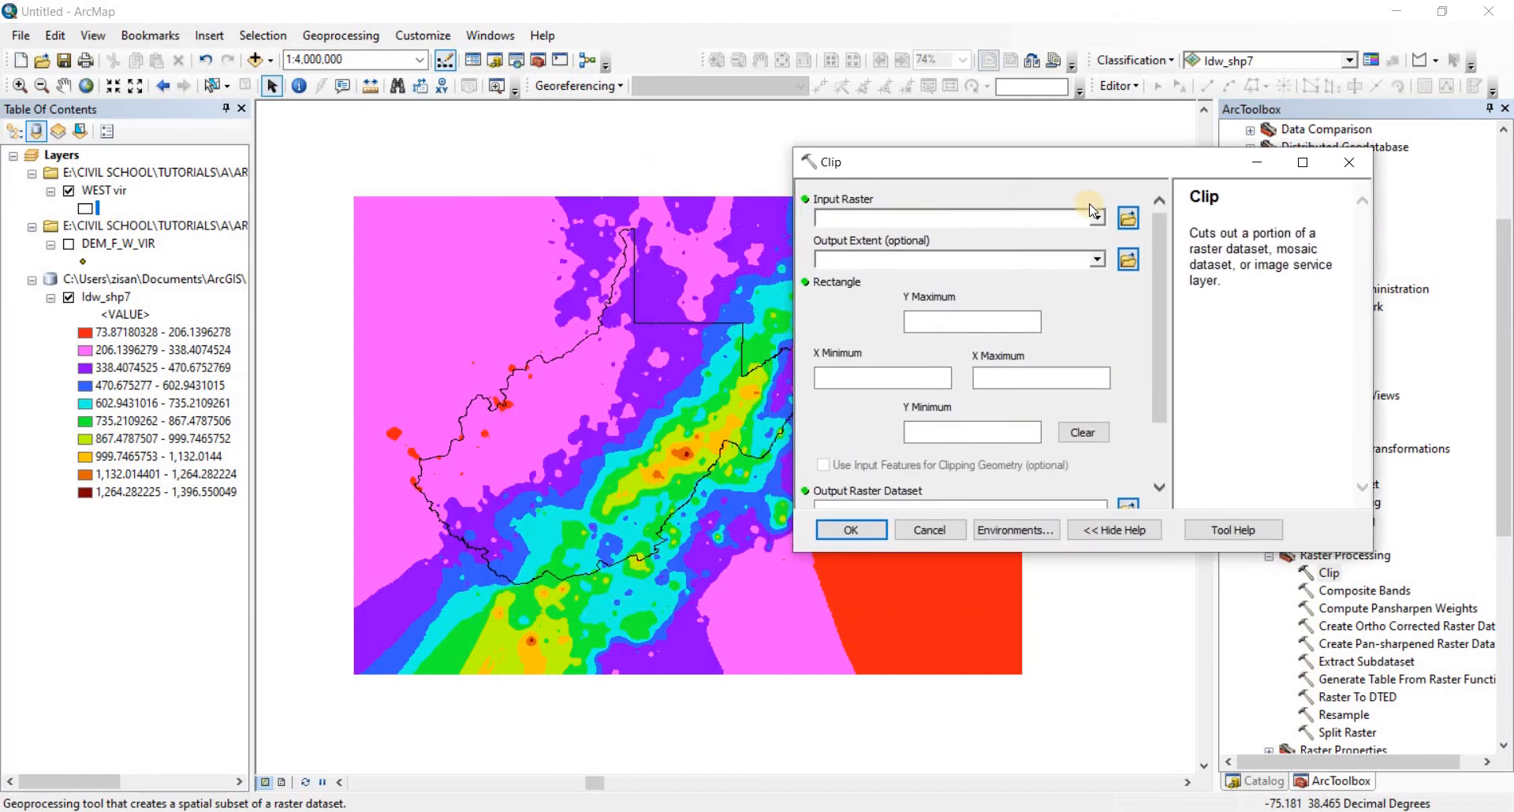
click(1097, 217)
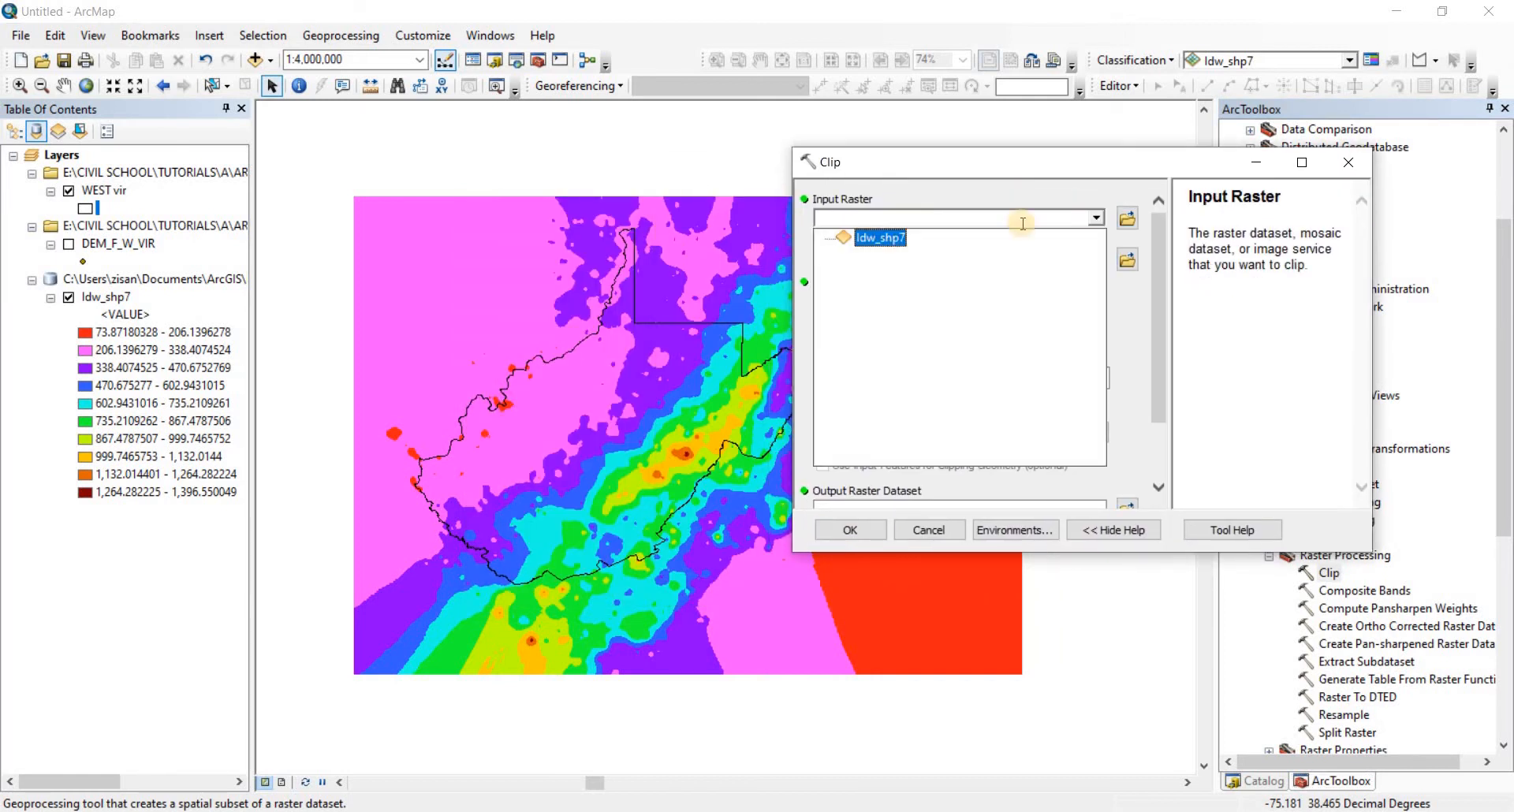
click(879, 240)
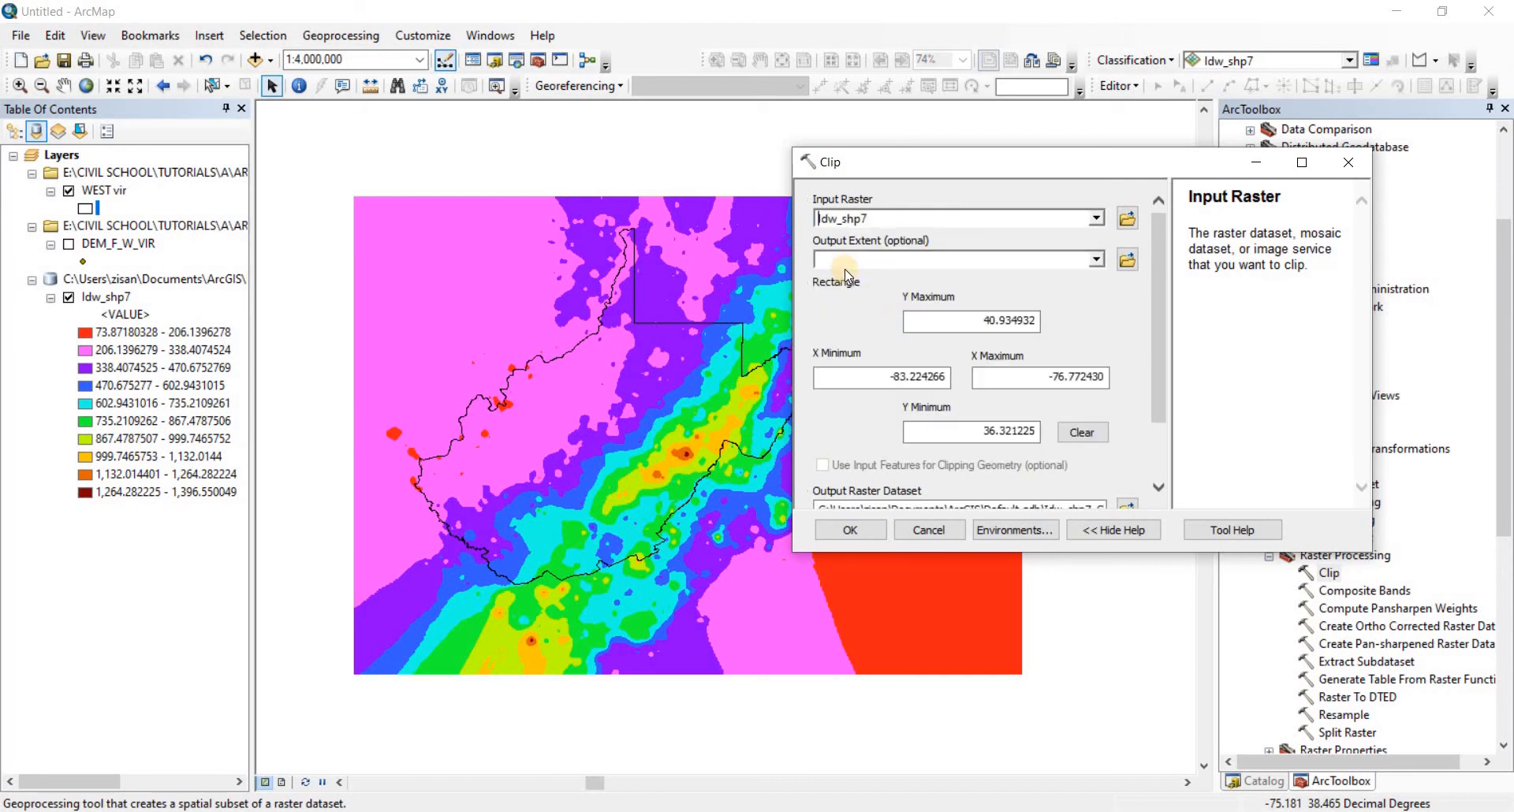
- Set WEST vir as the output extent, use input features for clipping geometry, and run the clip with the default output dataset
click(1097, 261)
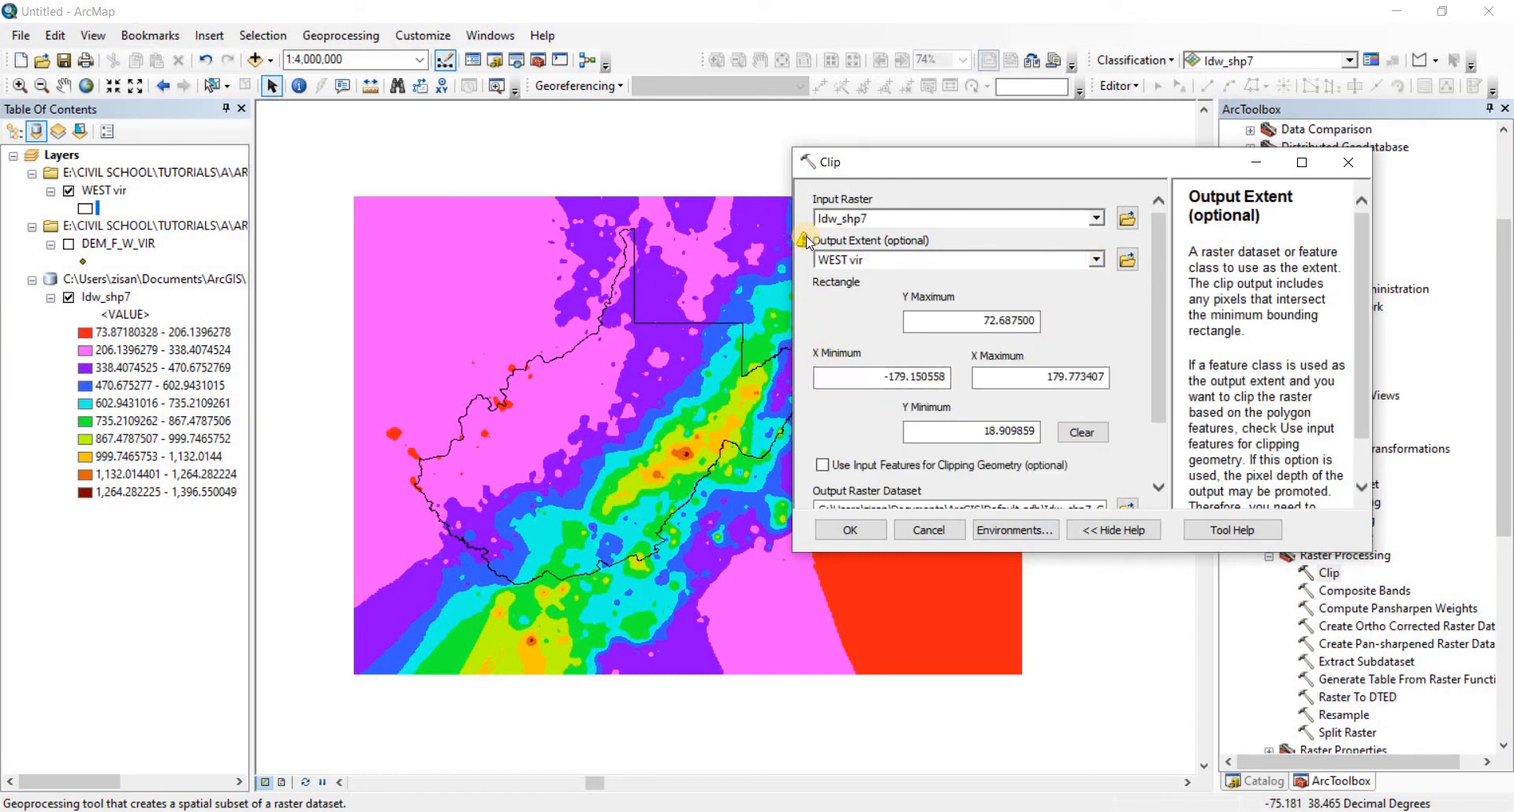
mouse_move(806, 243)
click(822, 466)
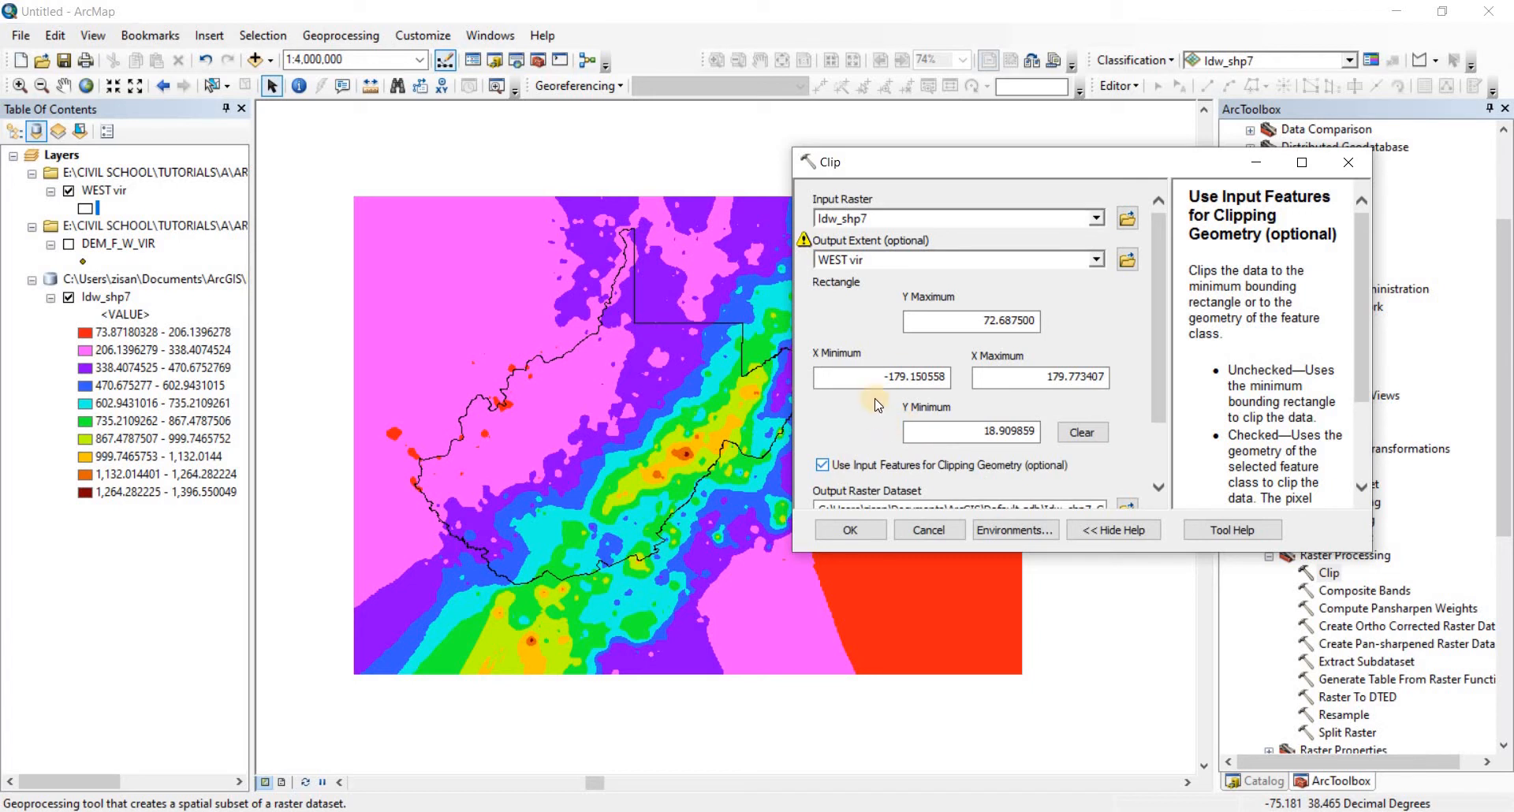
scroll(873, 432, down, 2)
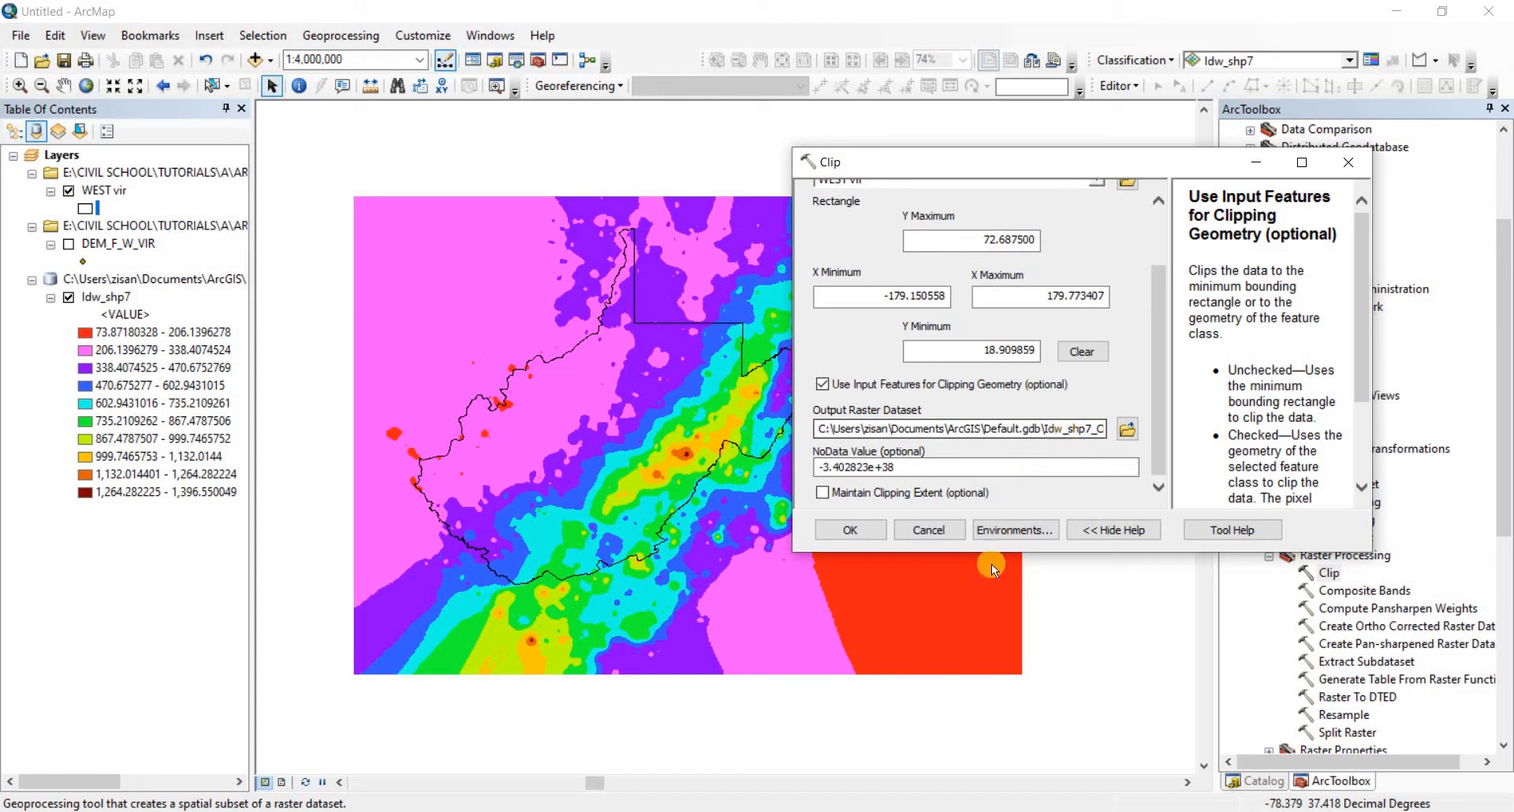
click(844, 536)
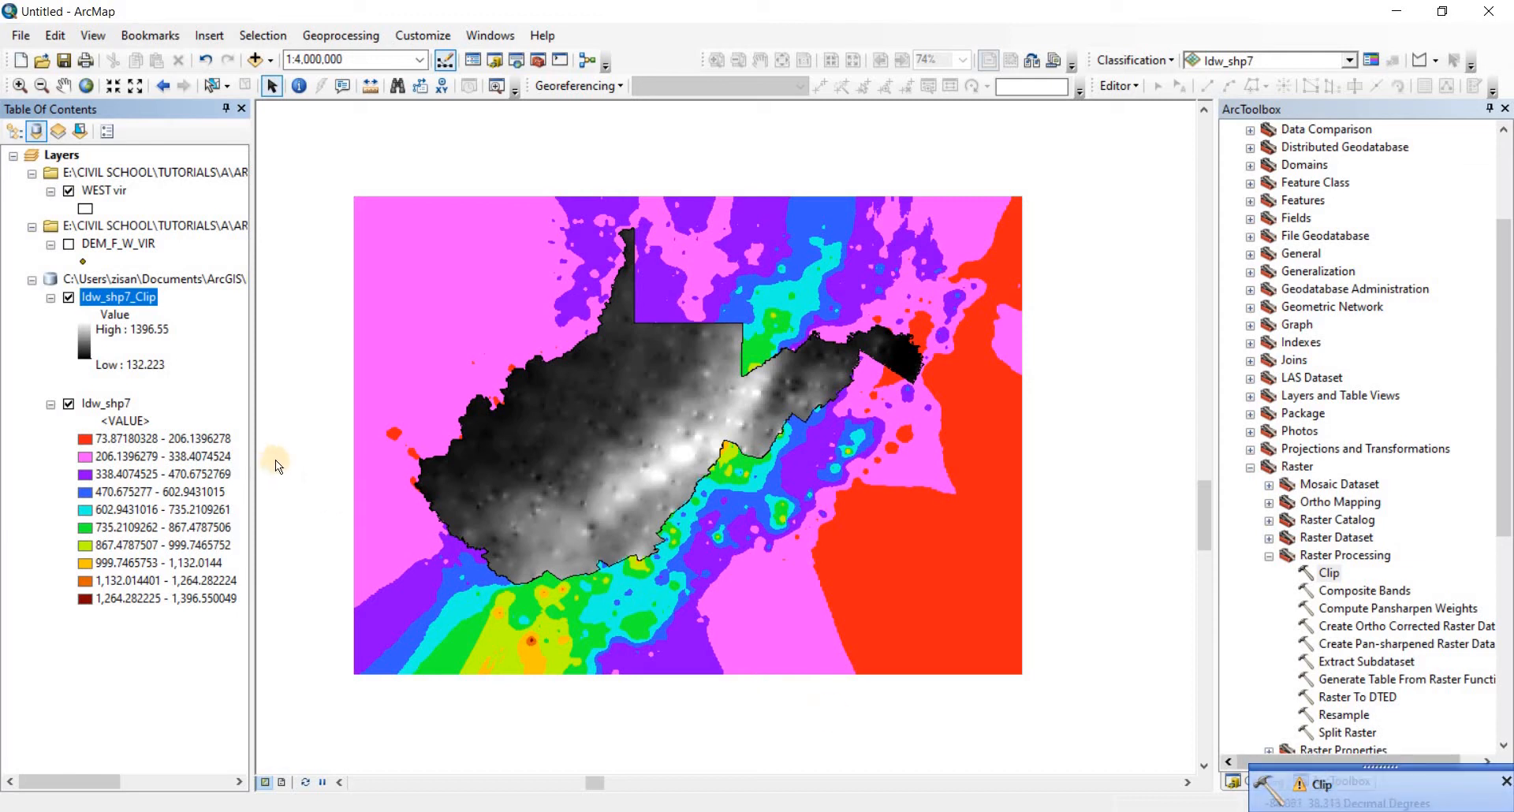
- Hide the original Idw_shp7 raster and the WEST vir outline, leaving only the clipped raster displayed
click(69, 405)
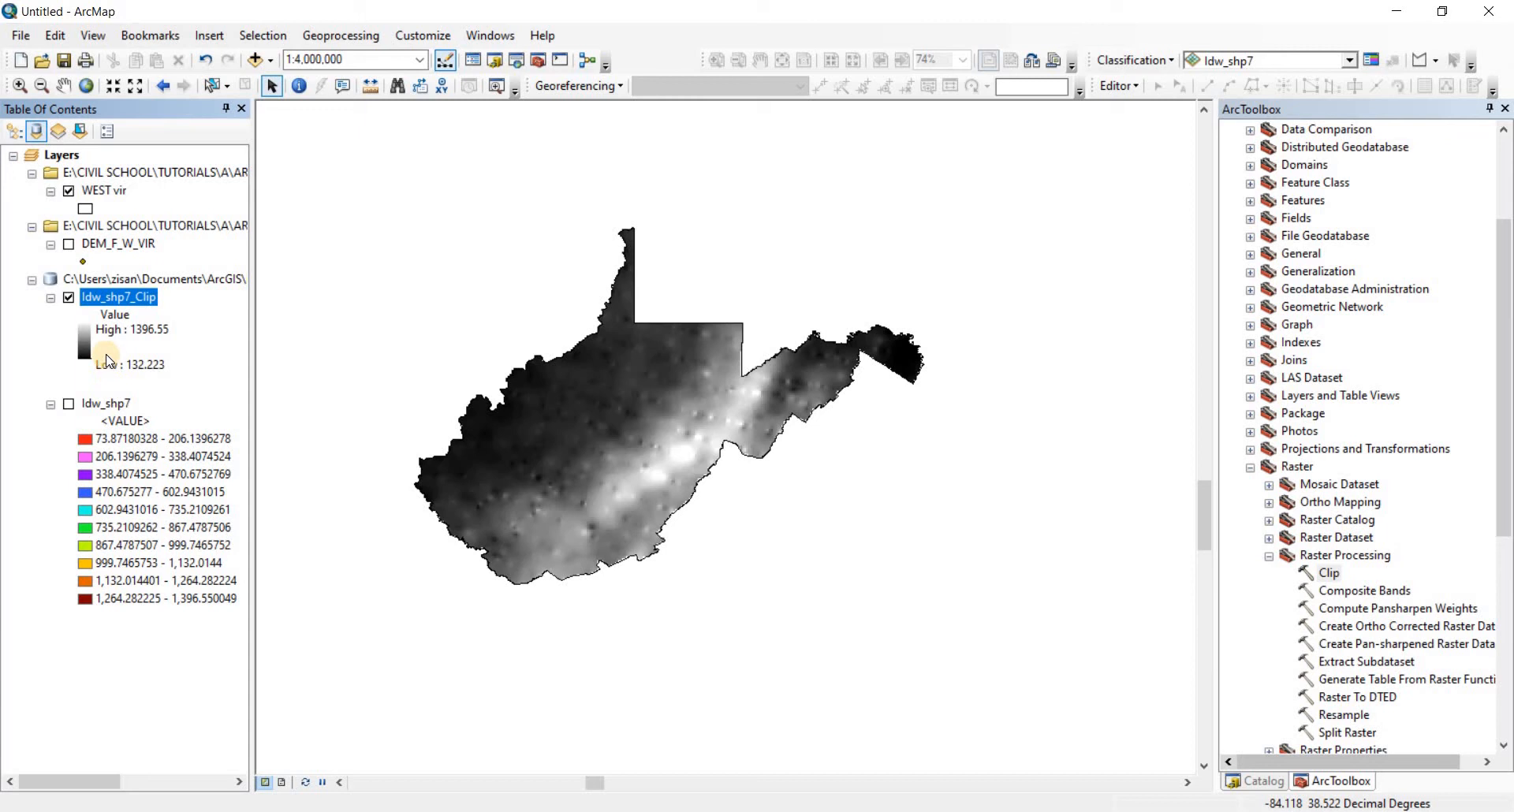
click(70, 192)
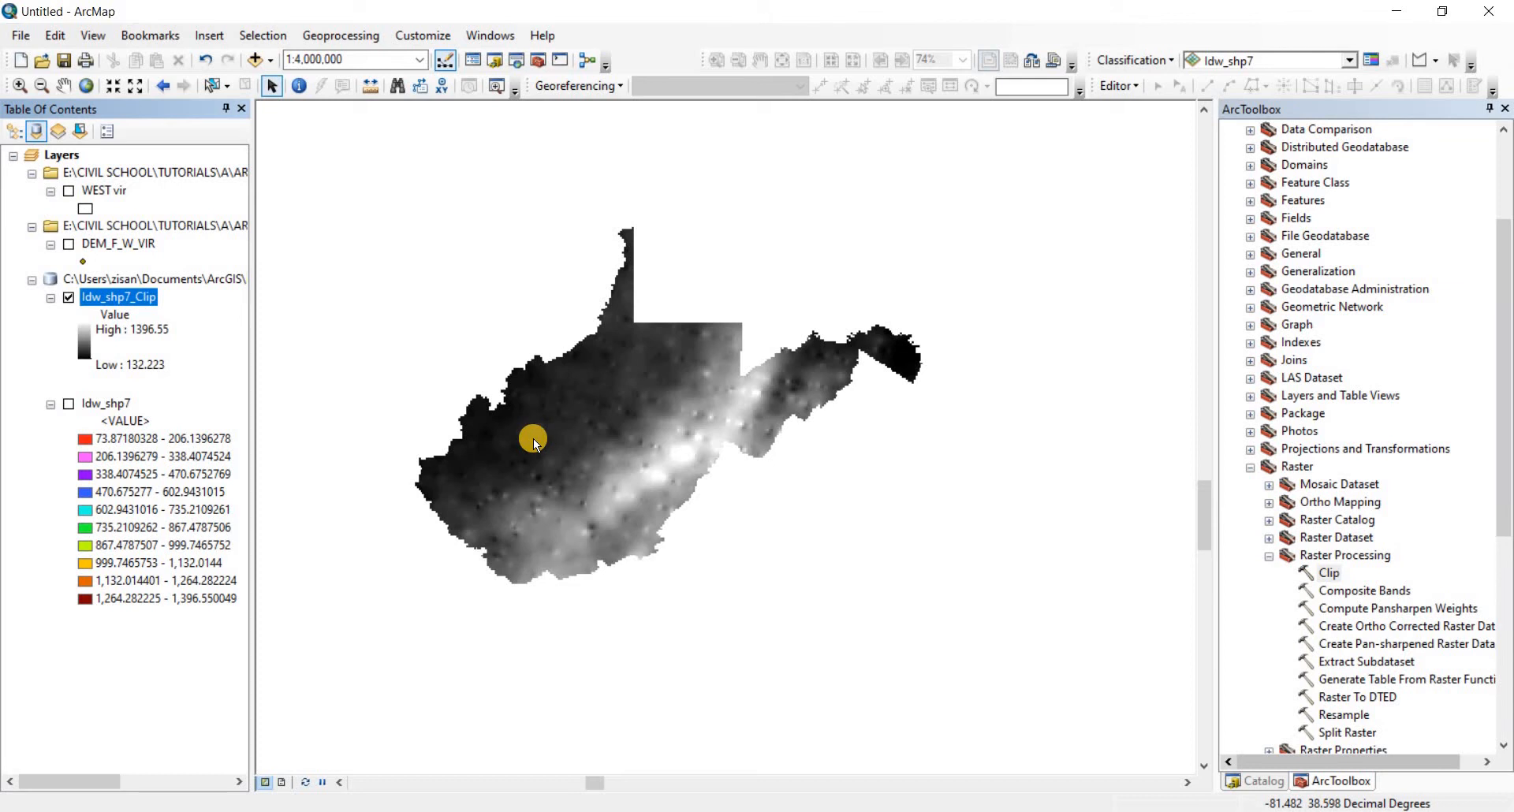
- Switch the Idw_shp7_Clip layer's symbology from stretched to Classified, using Natural Breaks (Jenks) with 5 classes
right_click(124, 297)
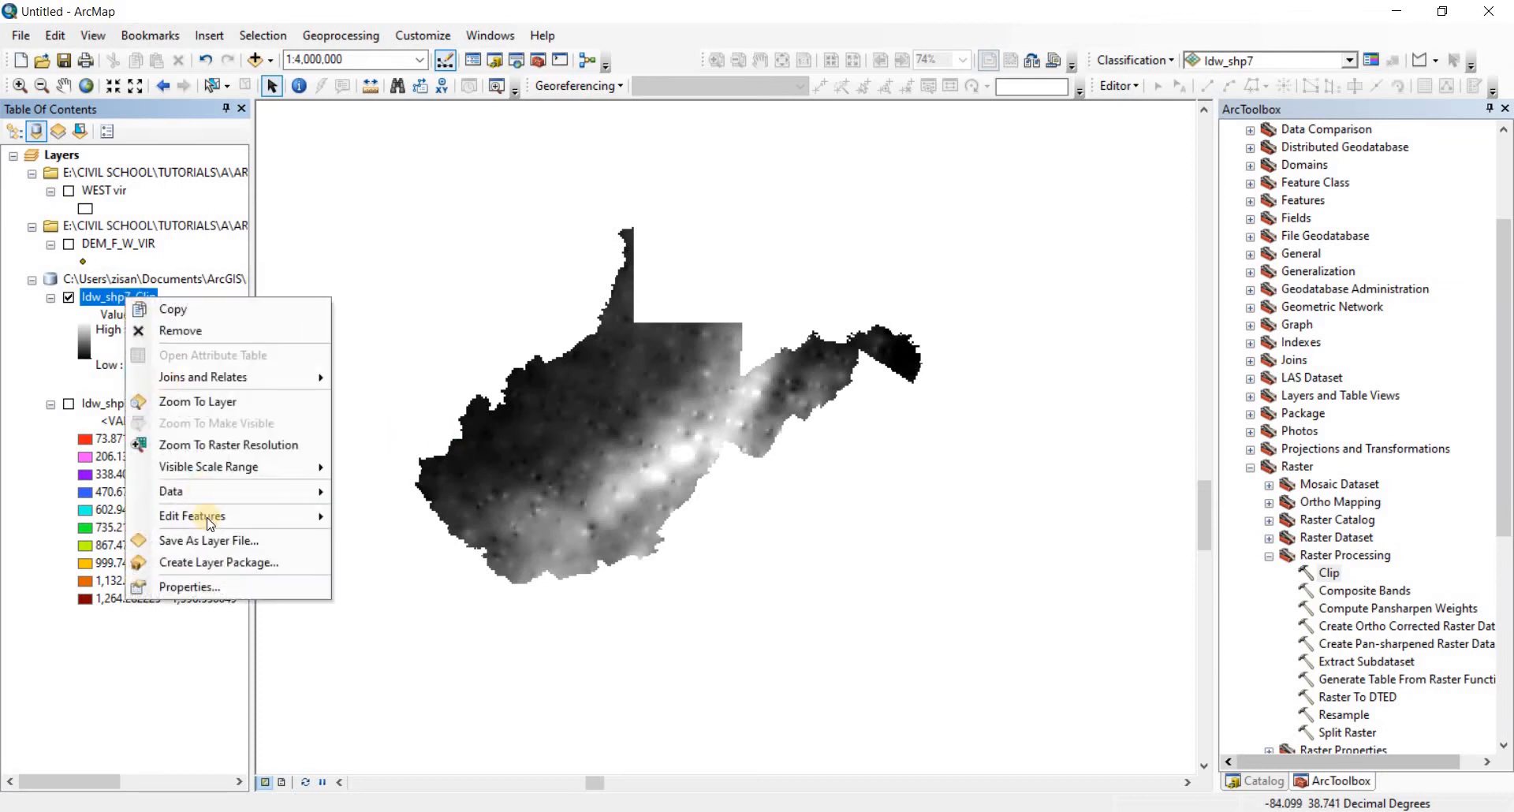
click(206, 586)
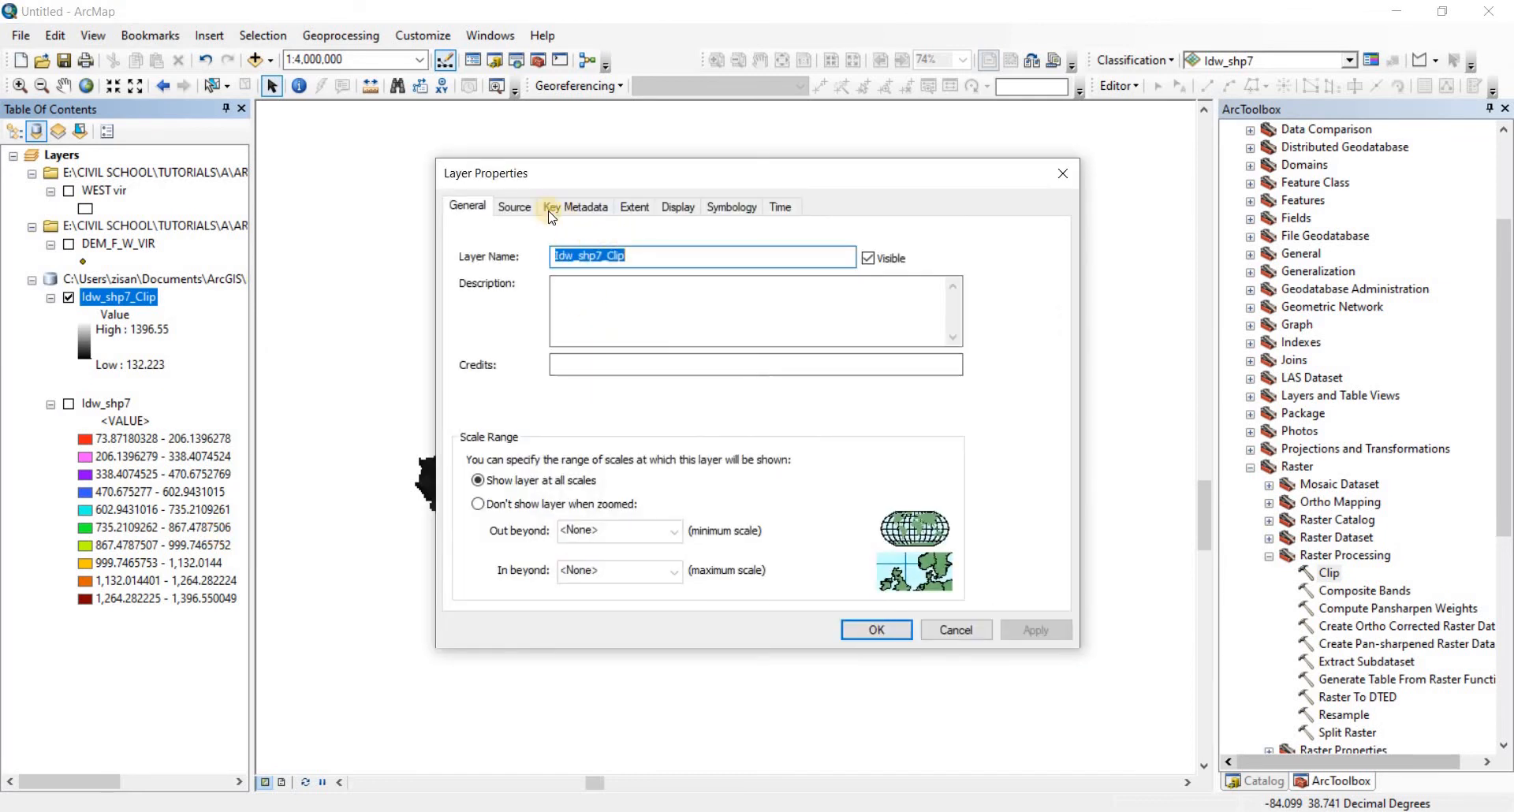
click(720, 205)
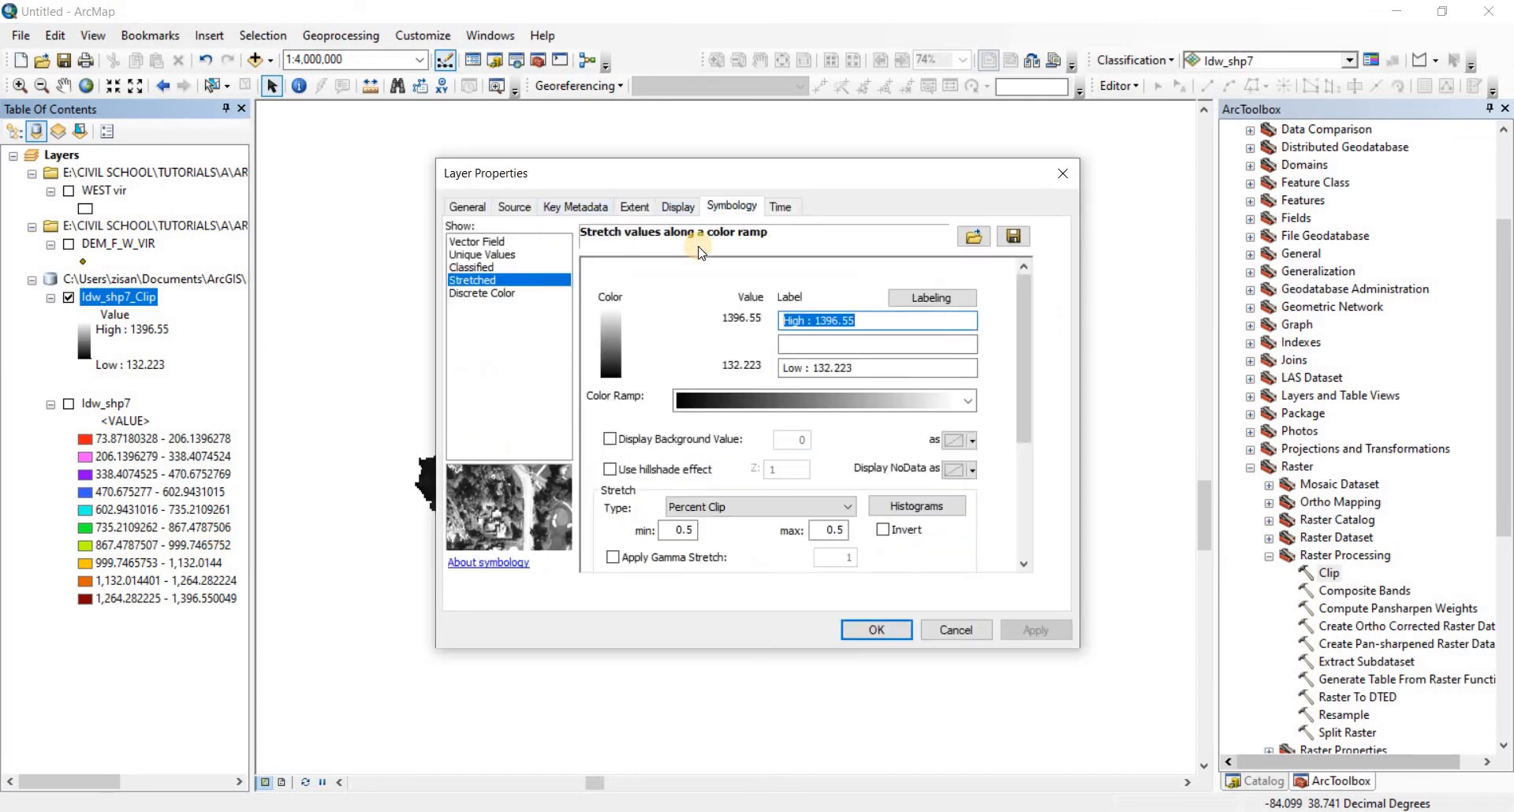
click(508, 267)
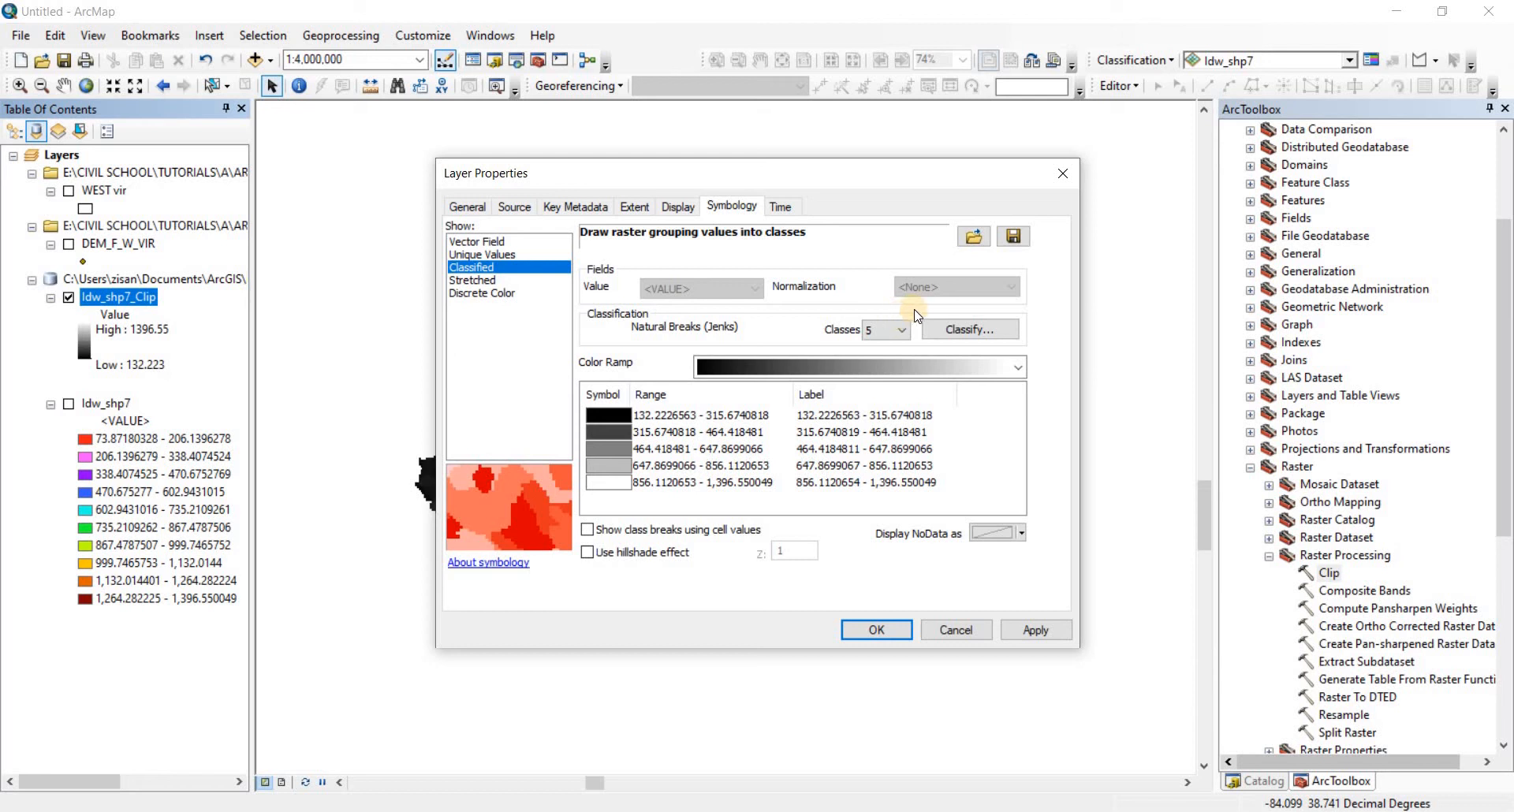
click(897, 330)
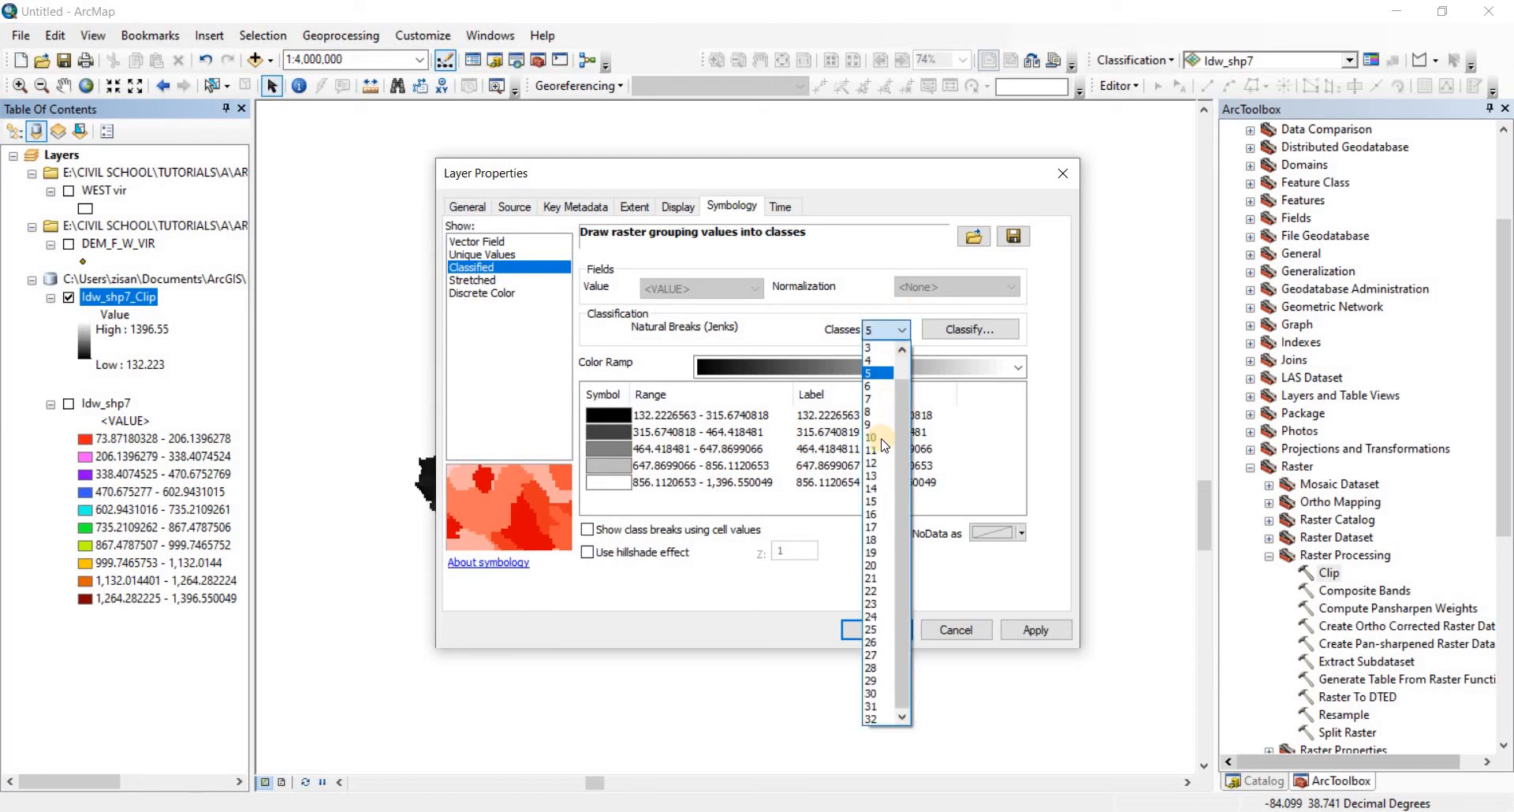
click(874, 373)
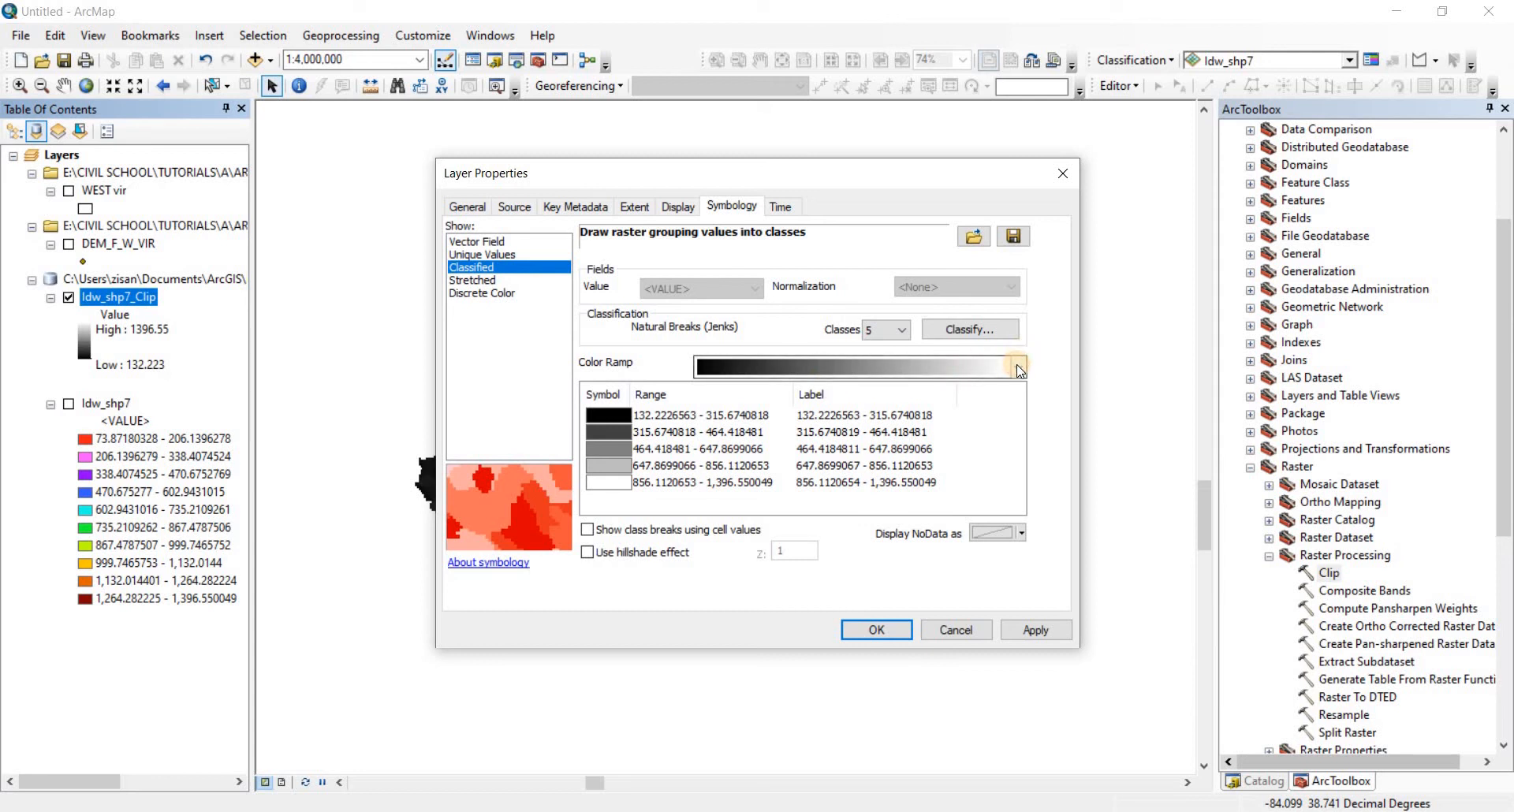
- Apply the full-spectrum color ramp running from white through magenta, blue, green and yellow to dark red to the classified raster
click(1020, 367)
scroll(872, 343, down, 10)
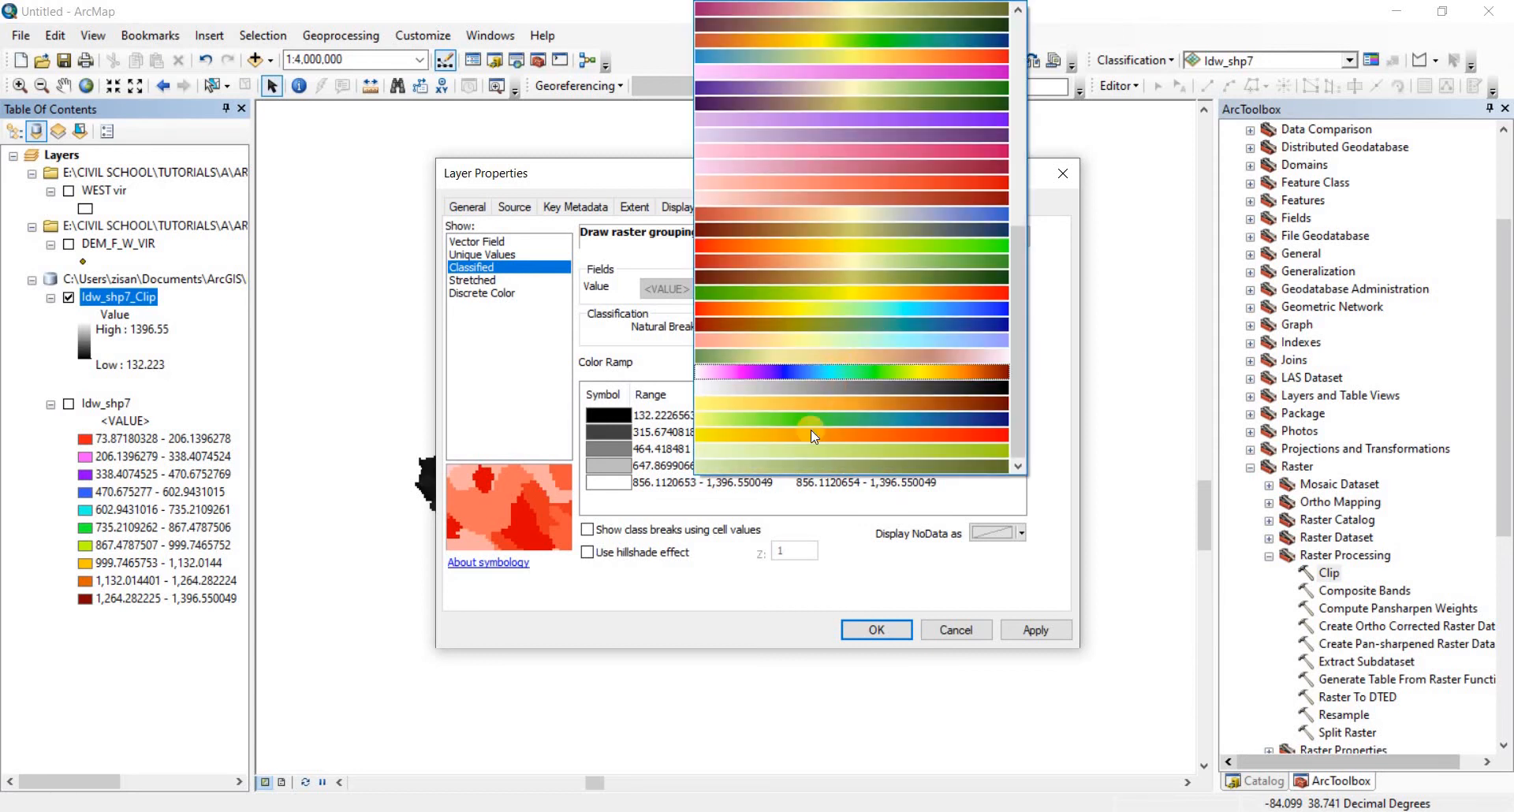
click(838, 368)
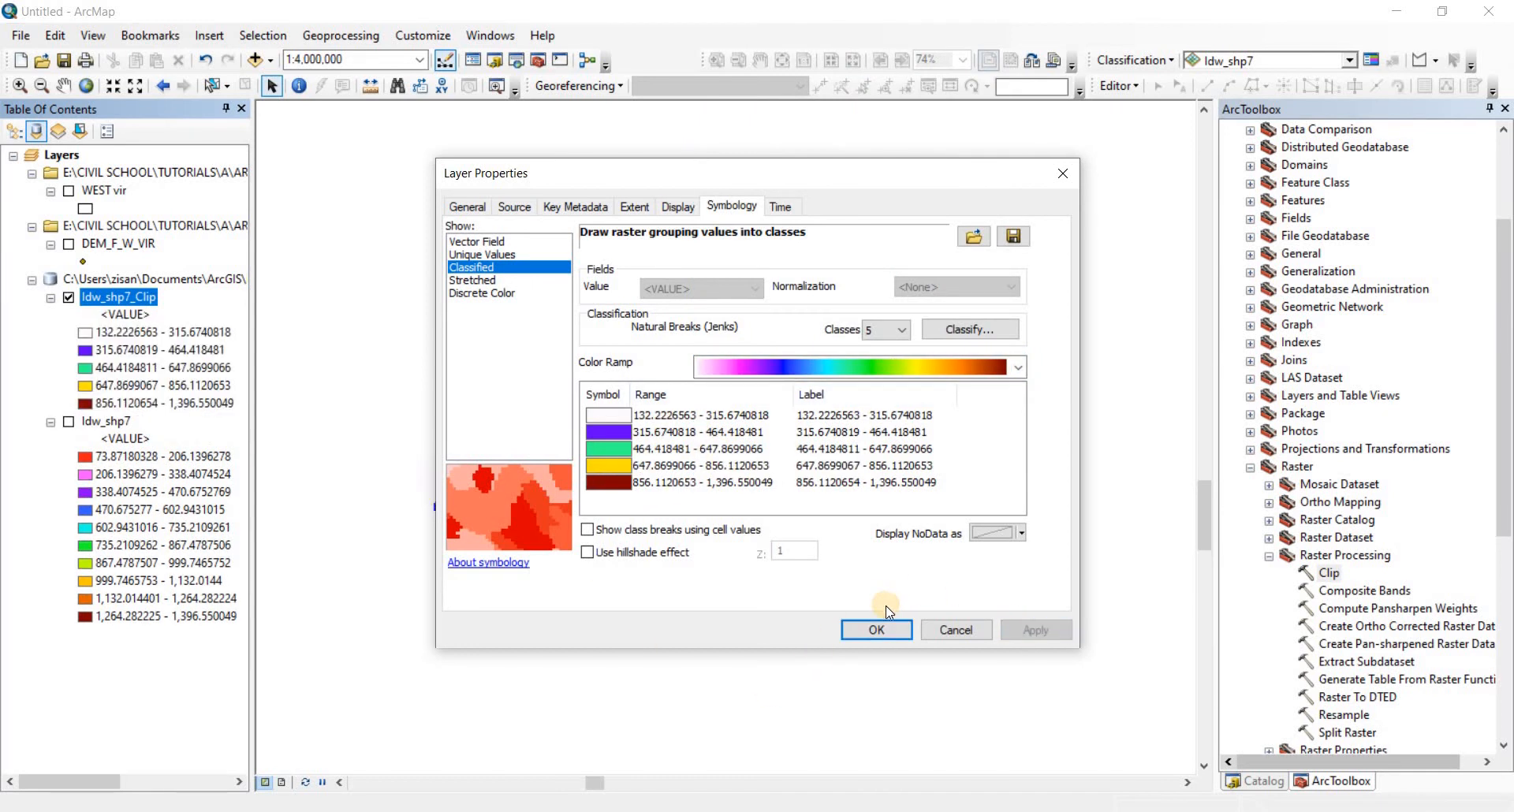
click(879, 628)
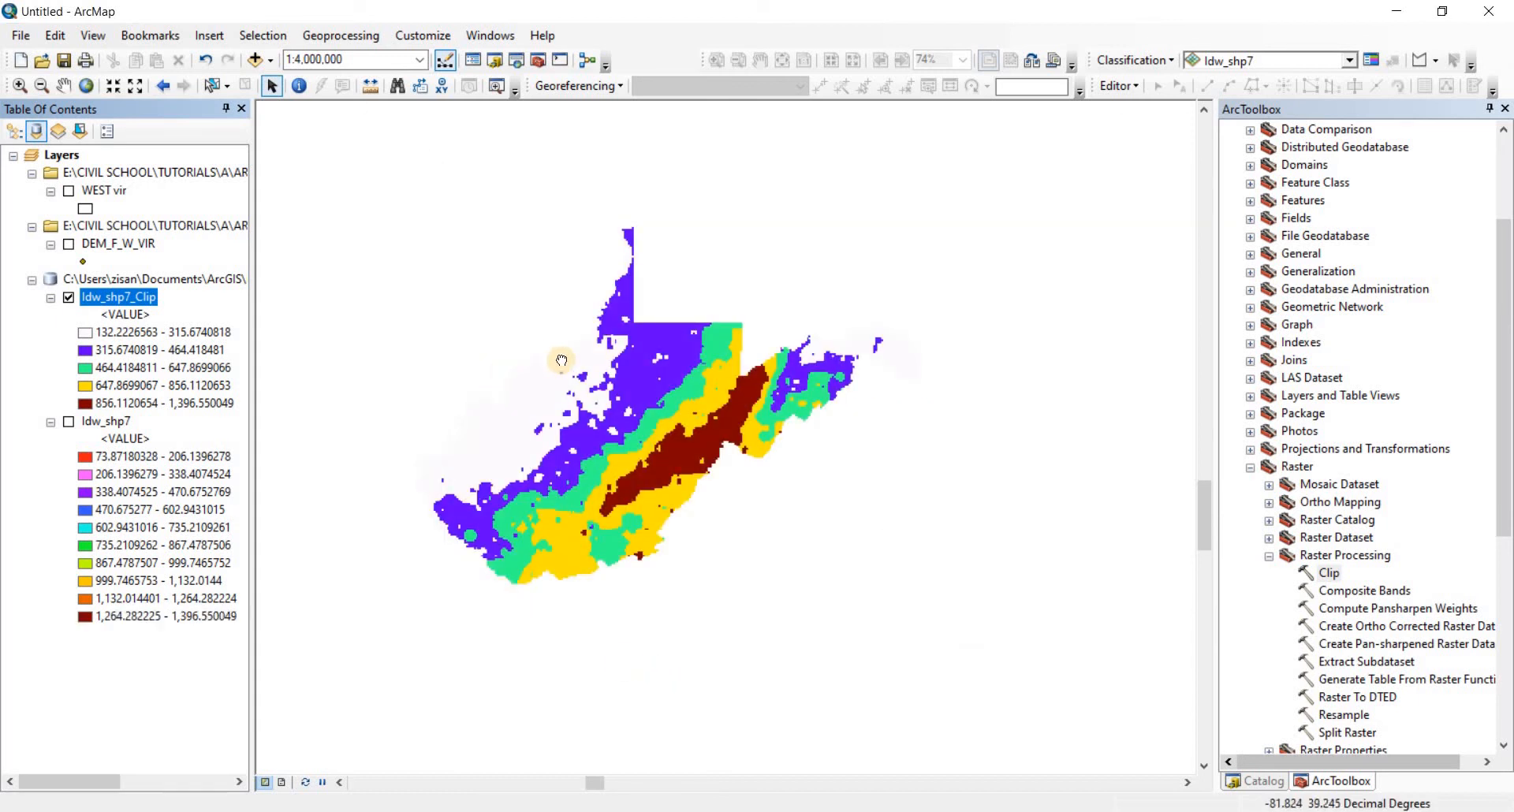
- Change the color of the clipped raster's lowest elevation class, 132.2226563 - 315.6740818, to red
drag(498, 372, 594, 365)
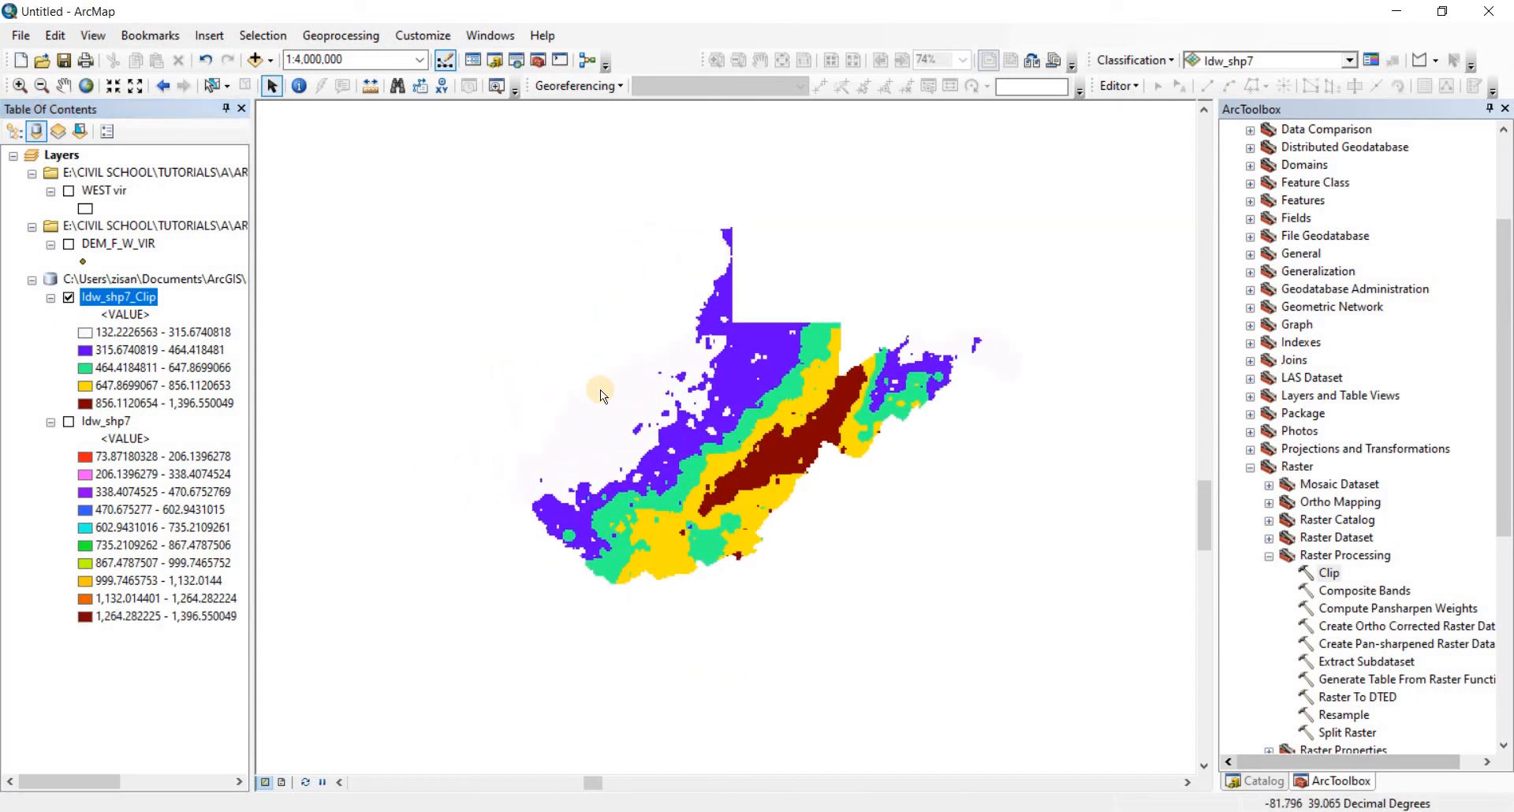
scroll(764, 414, up, 3)
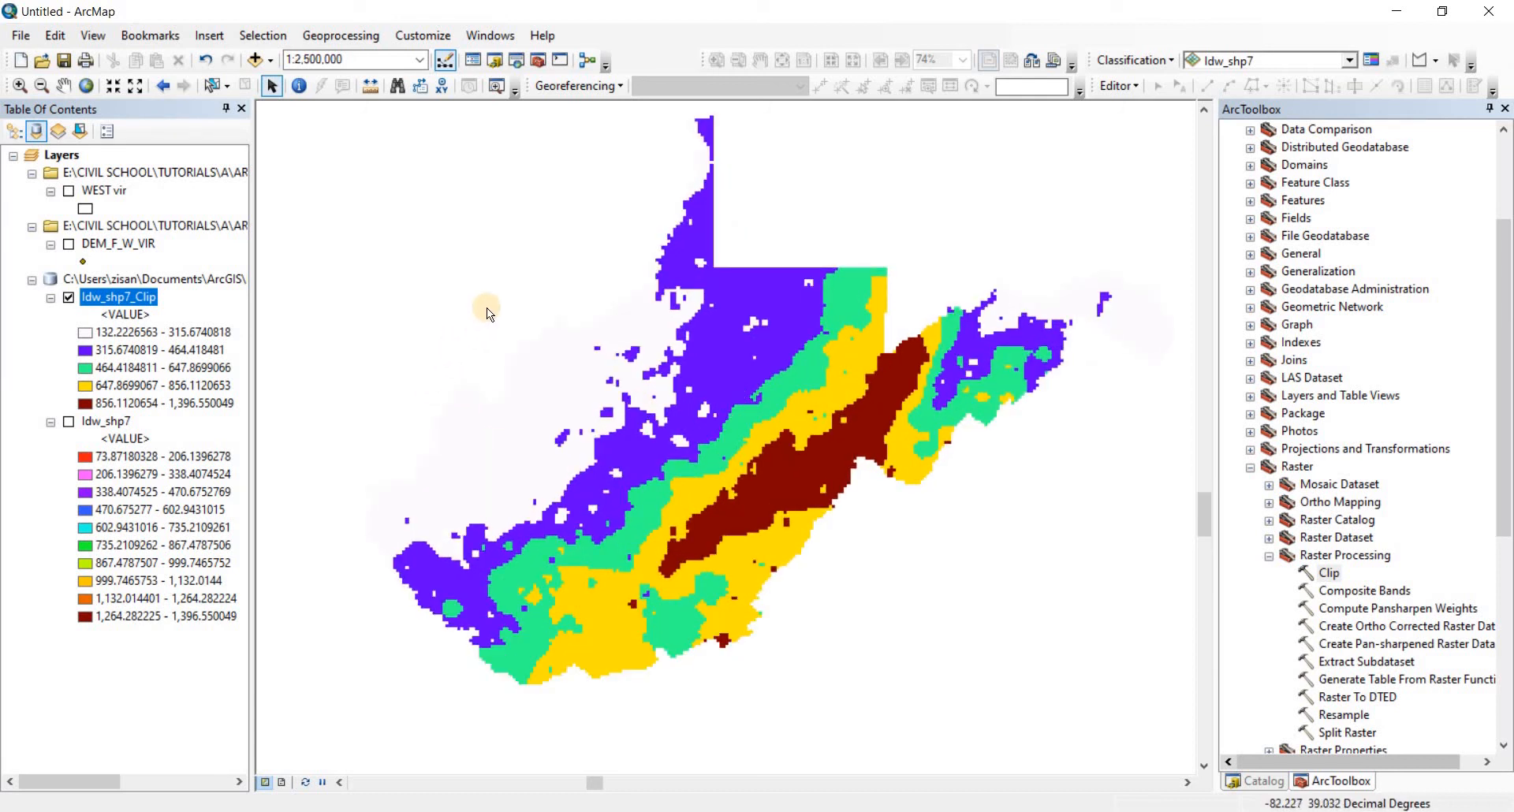
drag(500, 287, 438, 336)
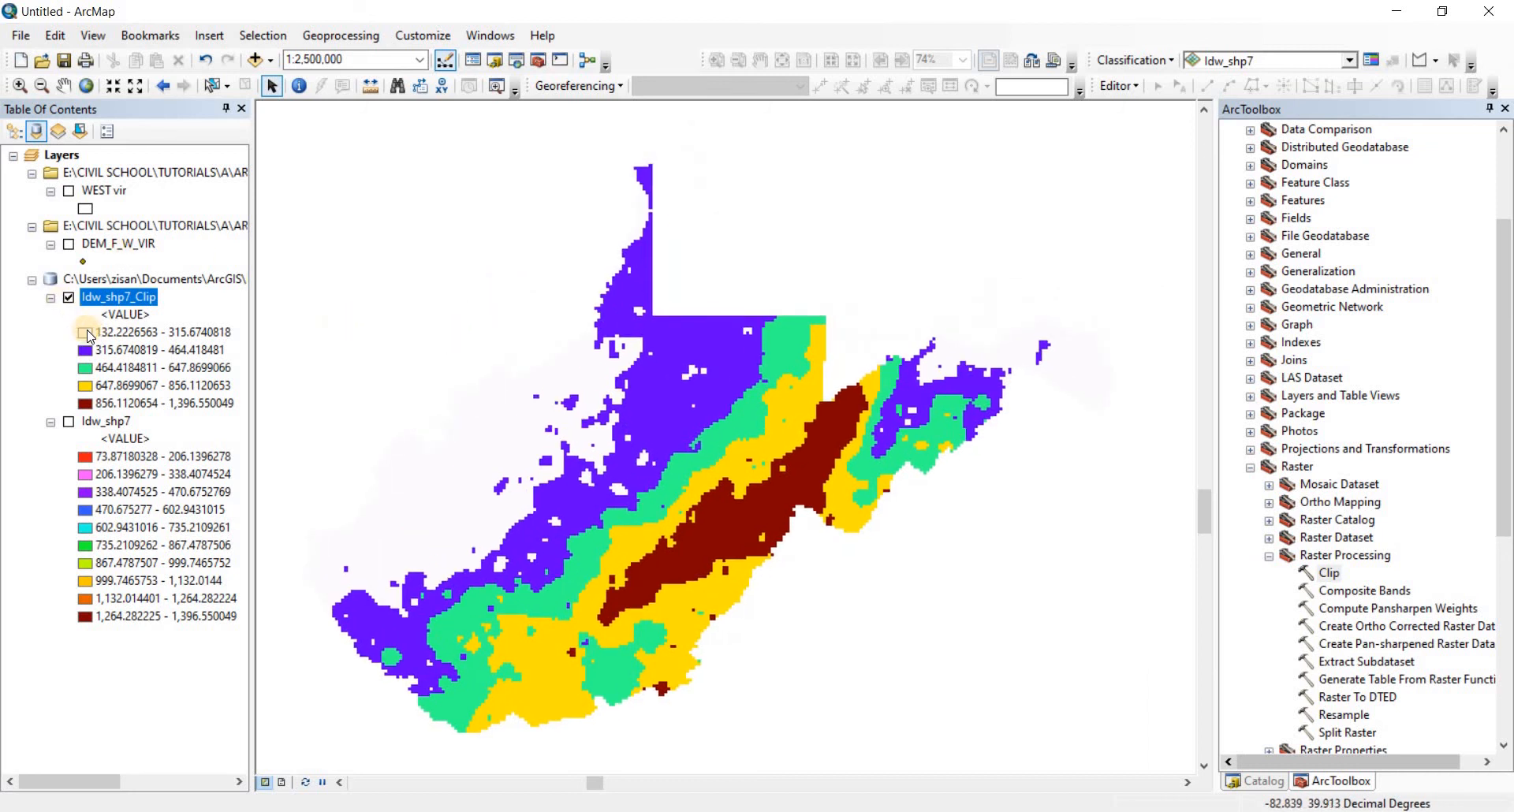
double_click(85, 333)
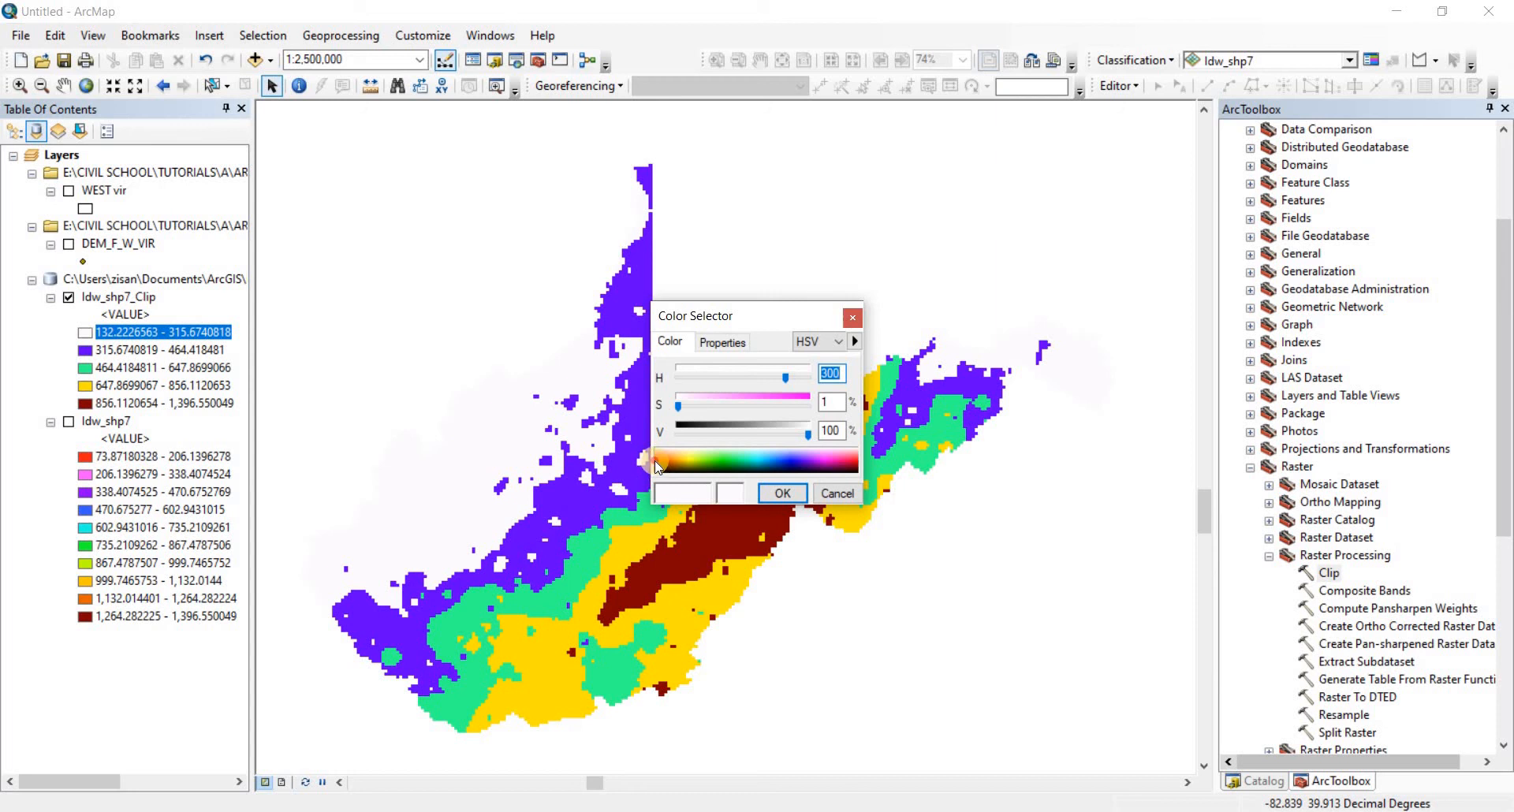
click(656, 462)
click(773, 543)
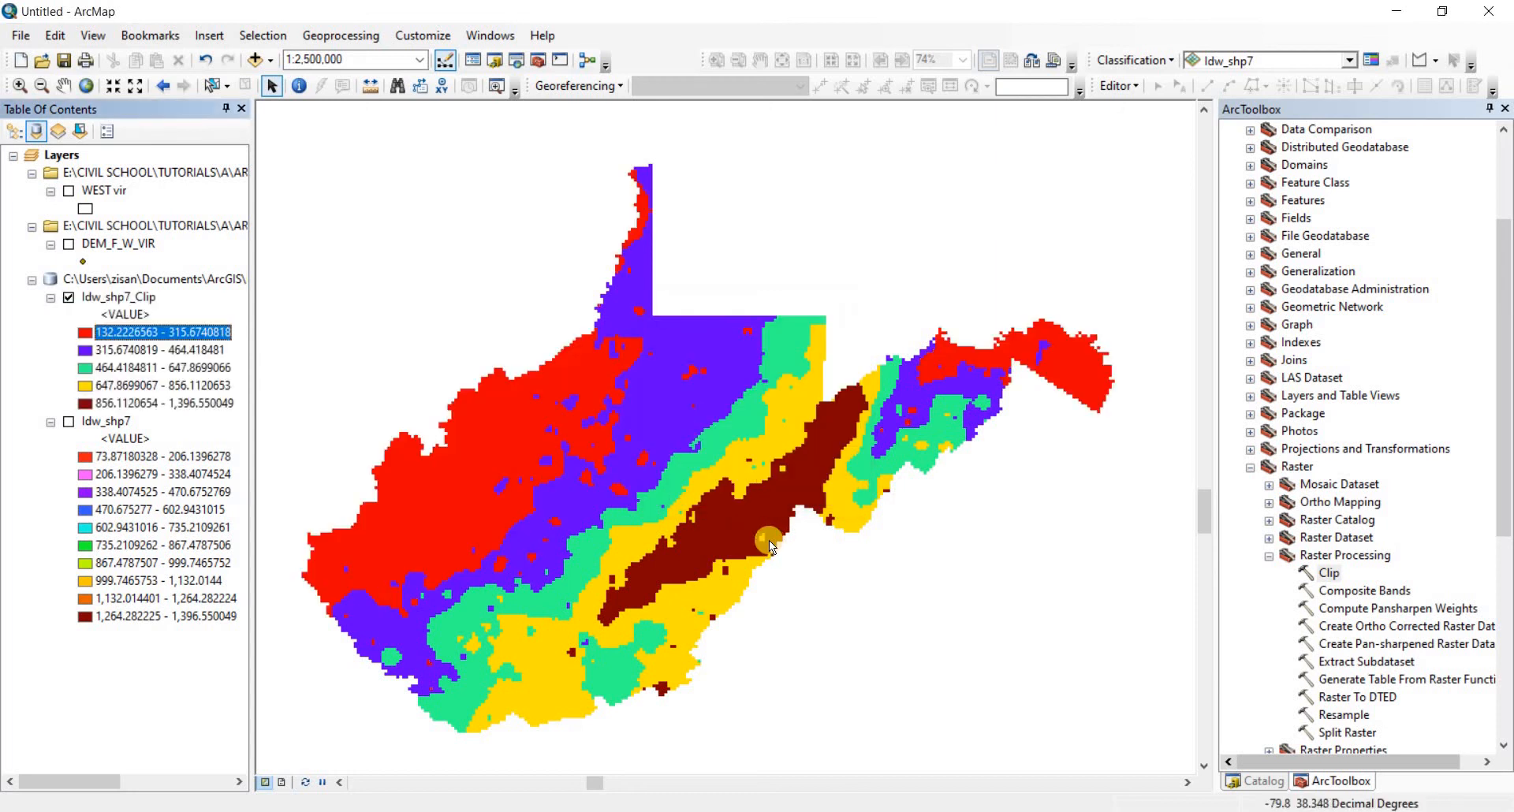
drag(472, 289, 517, 325)
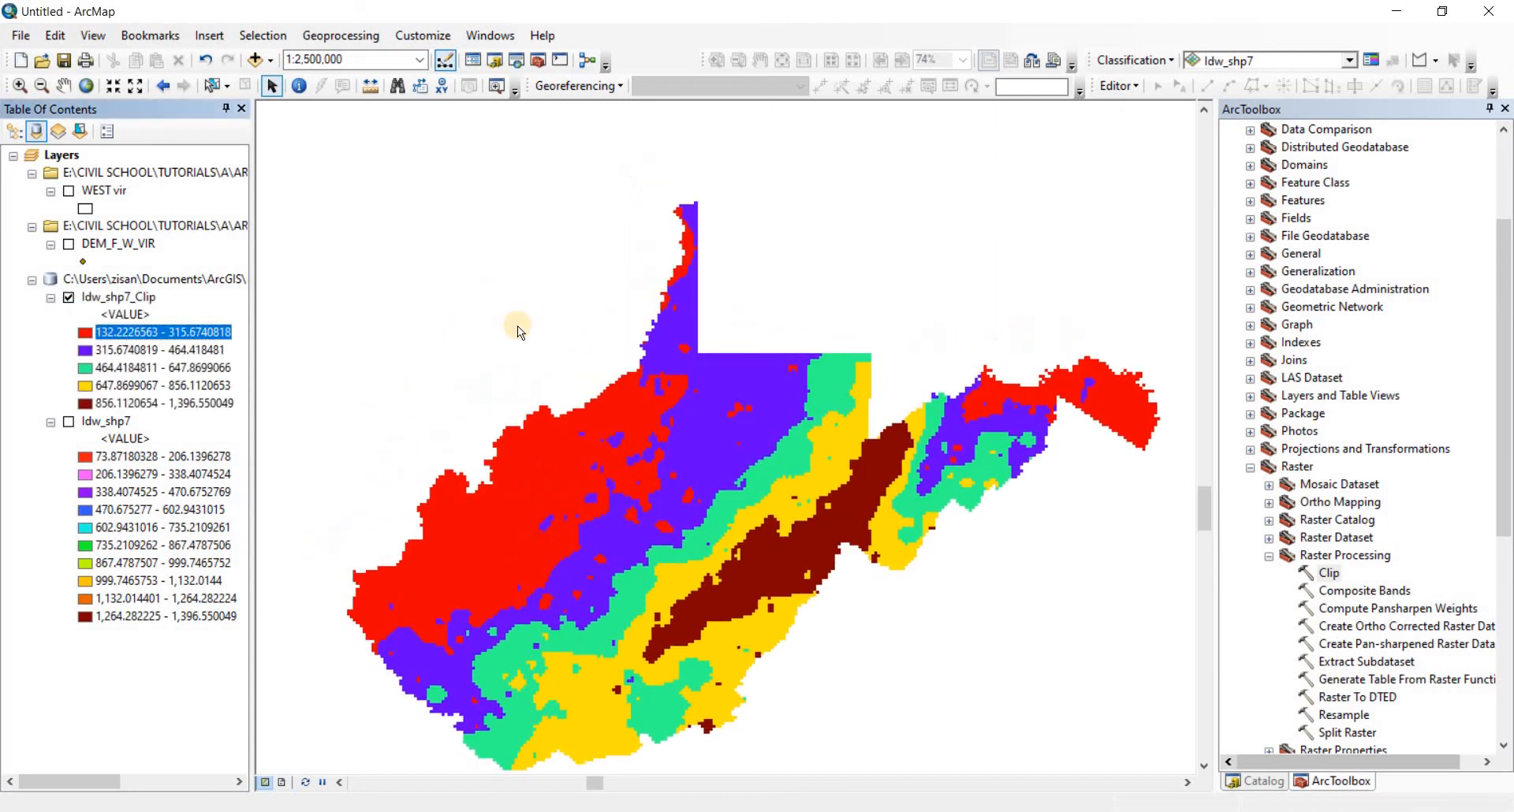